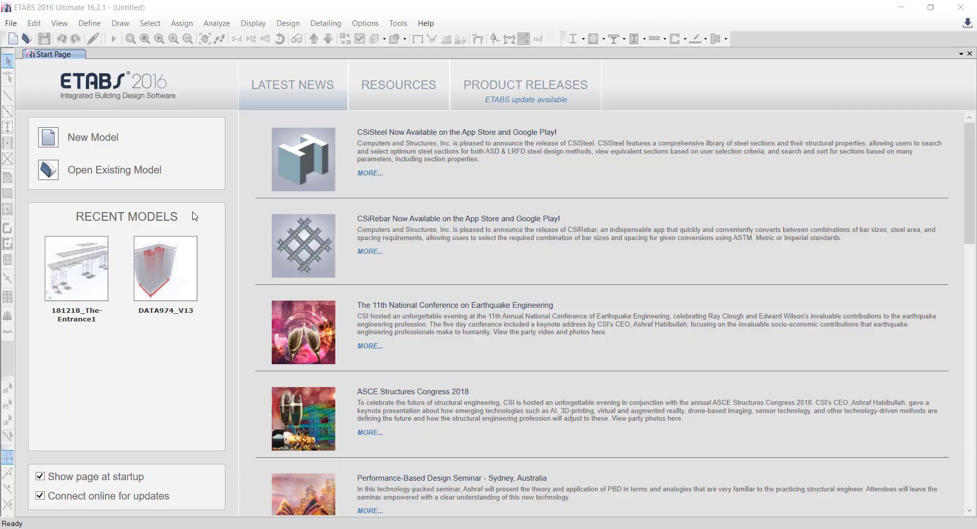
Open the PAN_TEST_MDB model in ETABS 2016 and show it in 3-D view
{"action": "left_click", "coordinate": [140, 168]}
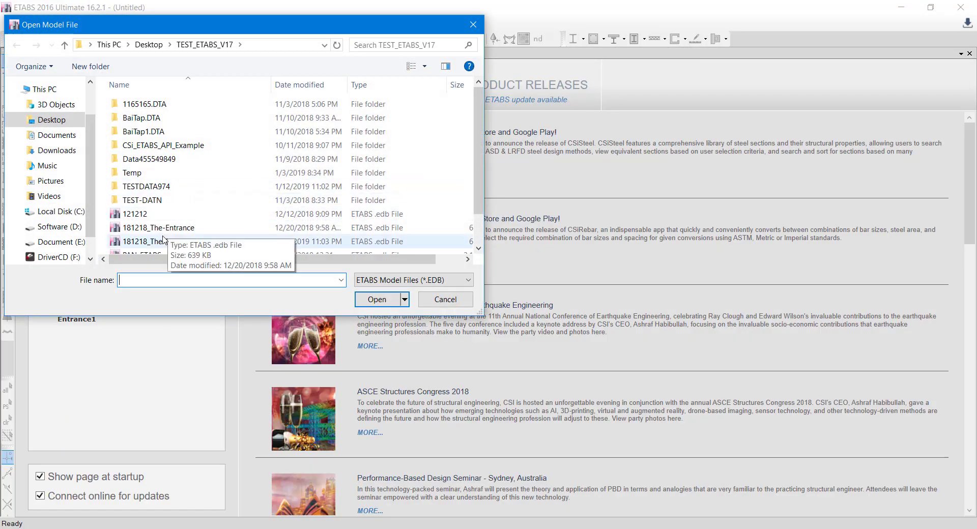
{"action": "scroll", "coordinate": [163, 240], "scroll_direction": "down", "scroll_amount": 1}
{"action": "left_click", "coordinate": [153, 233]}
{"action": "left_click", "coordinate": [377, 300]}
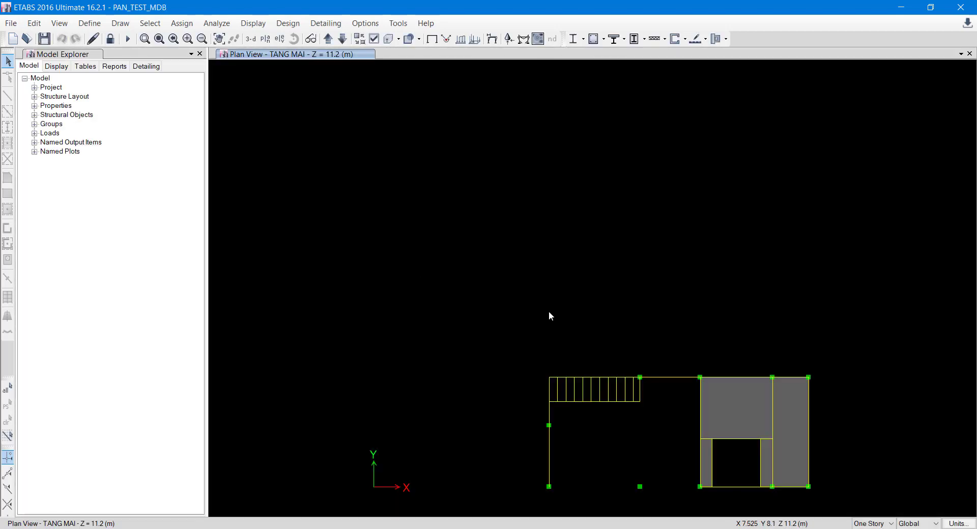
{"action": "left_click", "coordinate": [251, 39]}
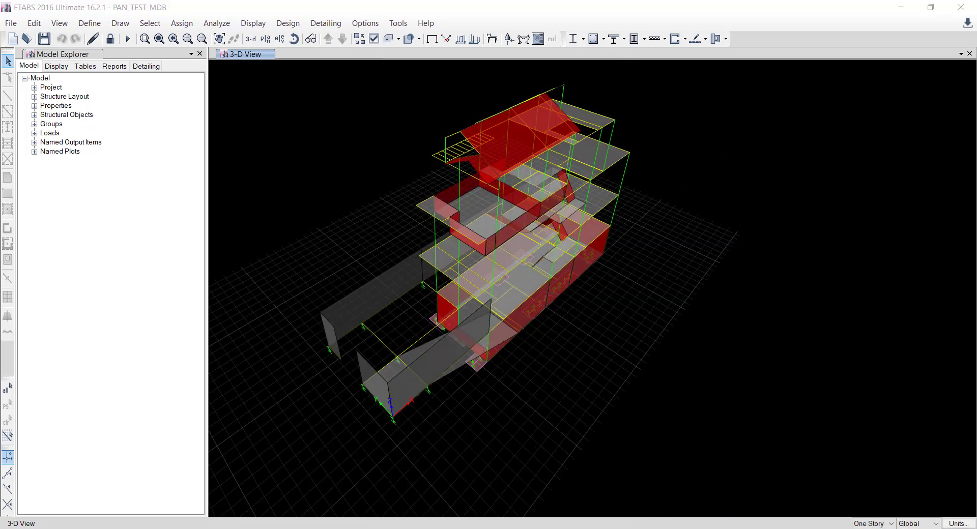
Bring up the EtabsAPI-TestOK workbook on Sheet4 with its empty Beam Forces table
{"action": "left_click", "coordinate": [430, 528]}
{"action": "left_click", "coordinate": [437, 306]}
{"action": "left_click", "coordinate": [437, 247]}
{"action": "left_click", "coordinate": [437, 223]}
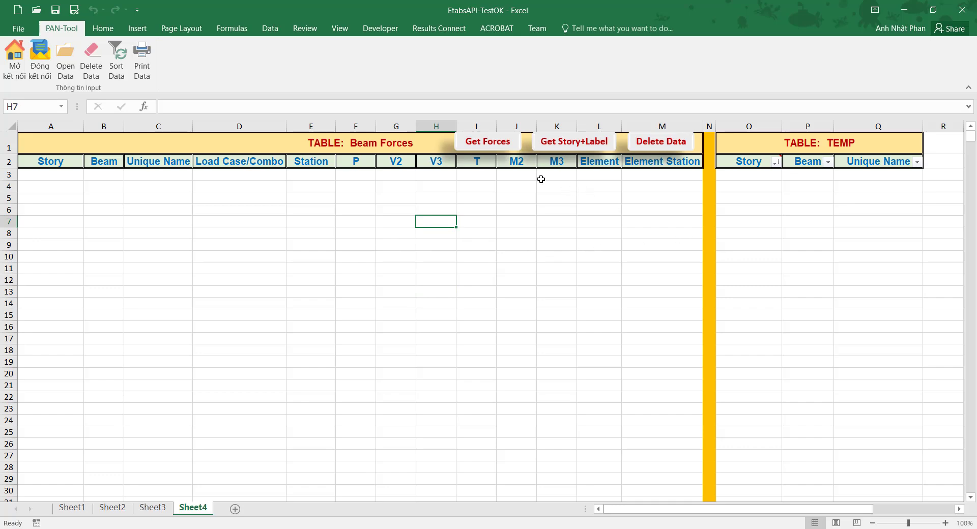
Run Get Forces to import CombBAO Max force results for element 121 into the table
{"action": "left_click", "coordinate": [488, 149]}
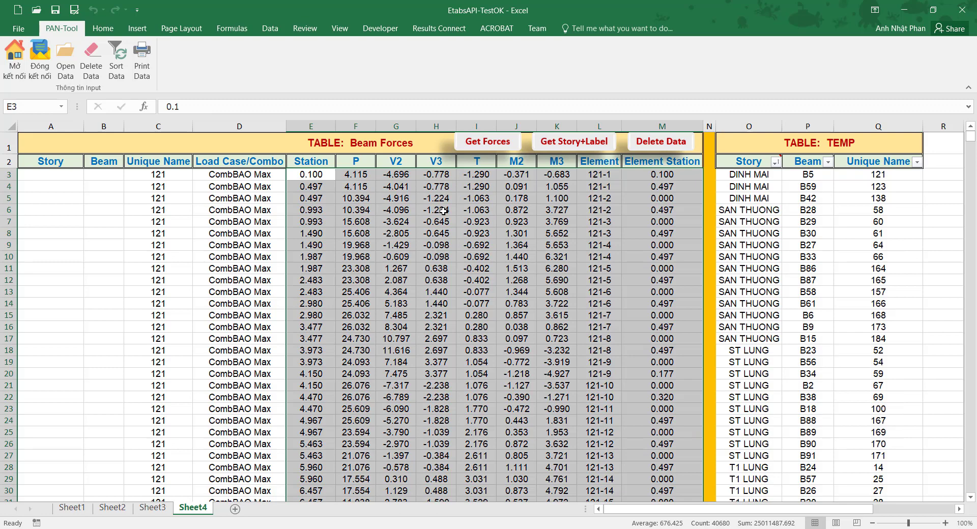
{"action": "left_click", "coordinate": [439, 212]}
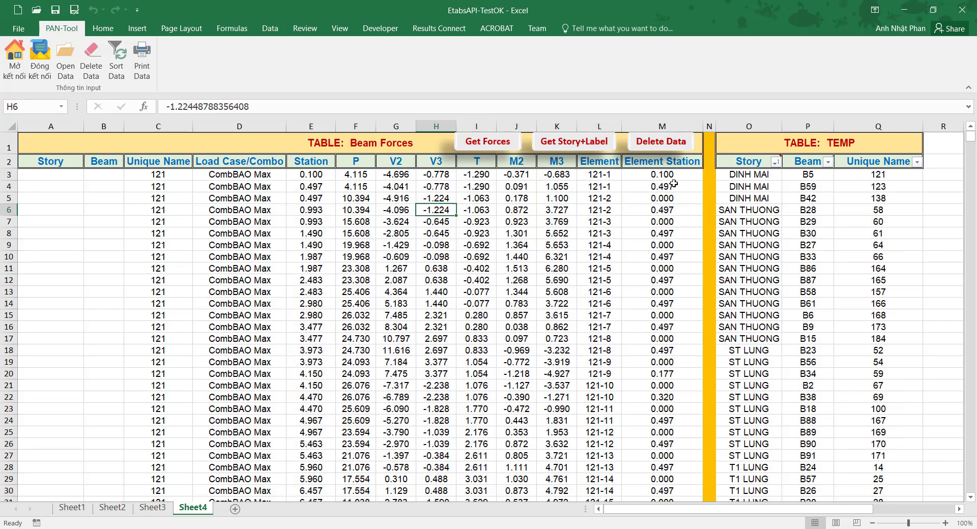
Run Get Story+Label, confirm the Unique Name data ends at row 4522, then return to the top
{"action": "left_click", "coordinate": [546, 148]}
{"action": "left_click", "coordinate": [230, 237]}
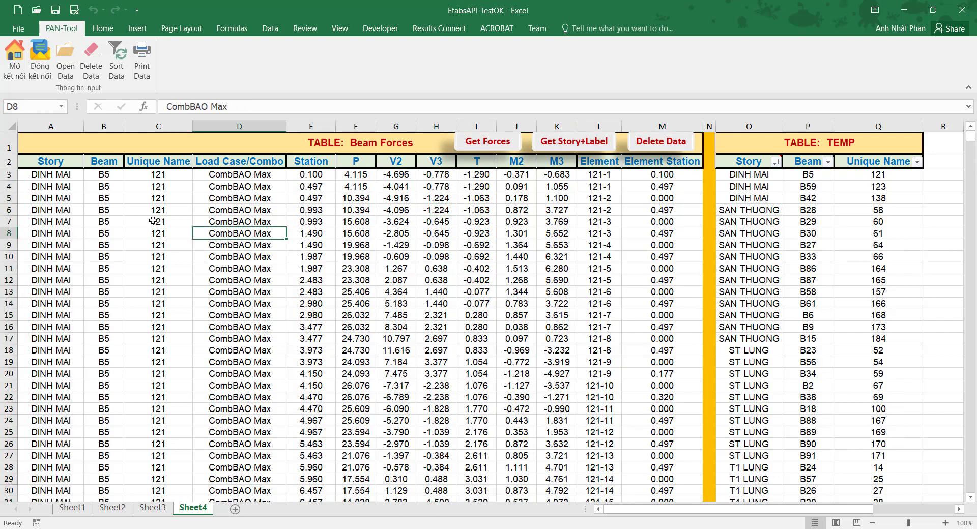
{"action": "left_click", "coordinate": [171, 174]}
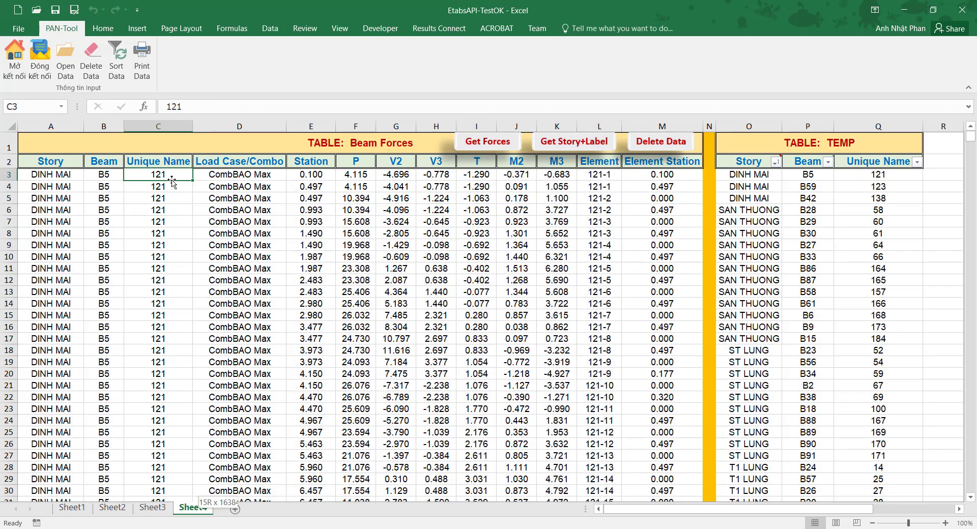
{"action": "key", "text": "ctrl+shift+Down"}
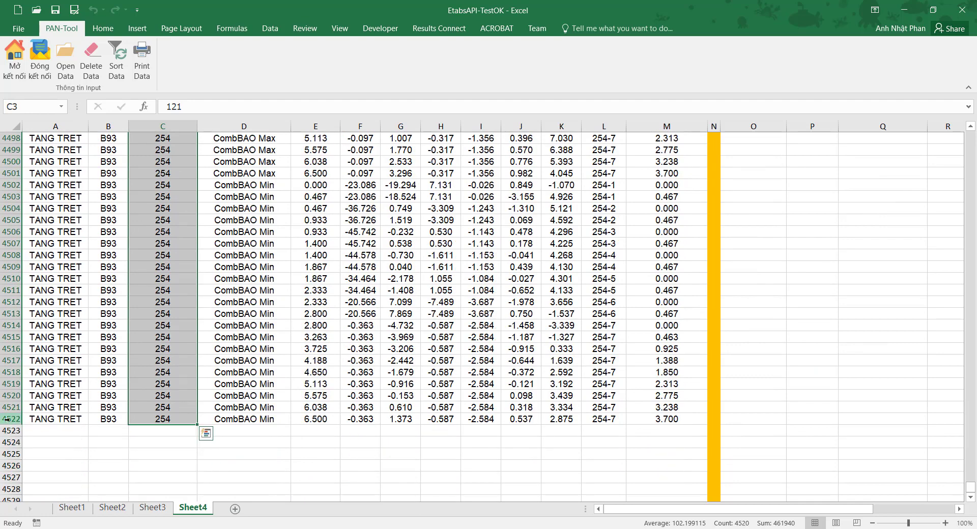
{"action": "left_click", "coordinate": [15, 420]}
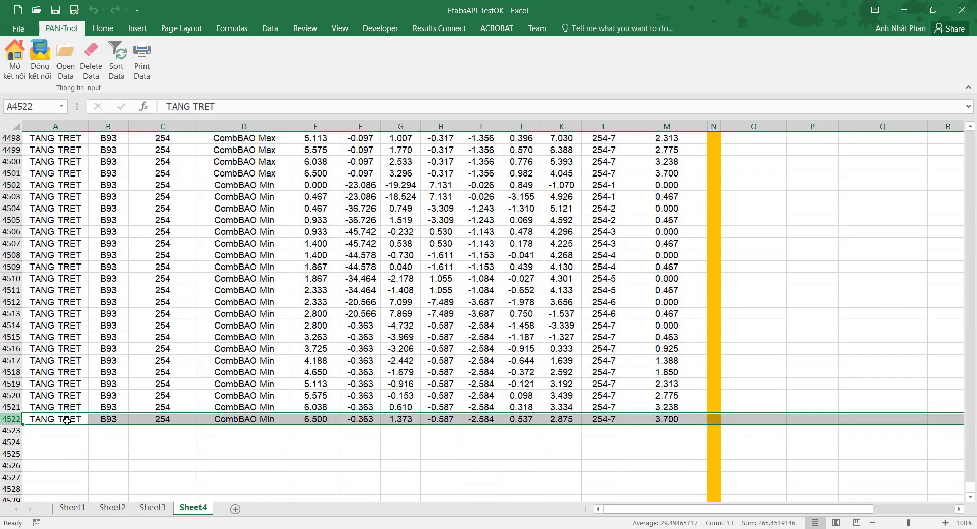
{"action": "left_click", "coordinate": [172, 351]}
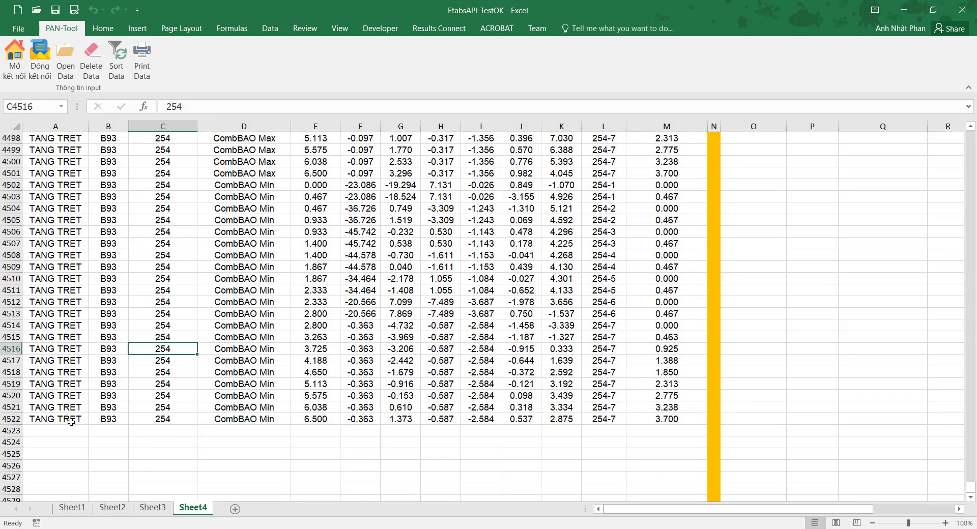
{"action": "scroll", "coordinate": [835, 272], "scroll_direction": "up", "scroll_amount": 4}
{"action": "scroll", "coordinate": [835, 268], "scroll_direction": "up", "scroll_amount": 7}
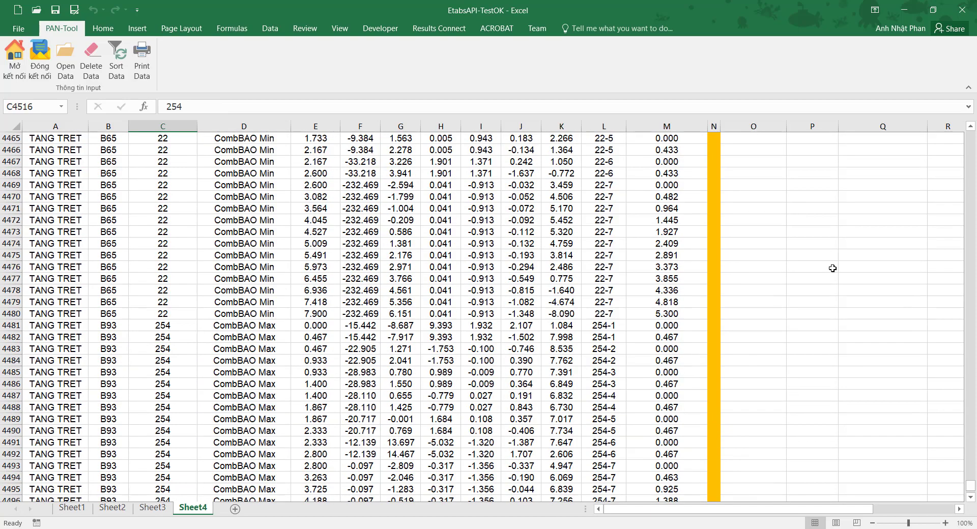
{"action": "scroll", "coordinate": [889, 308], "scroll_direction": "up", "scroll_amount": 3}
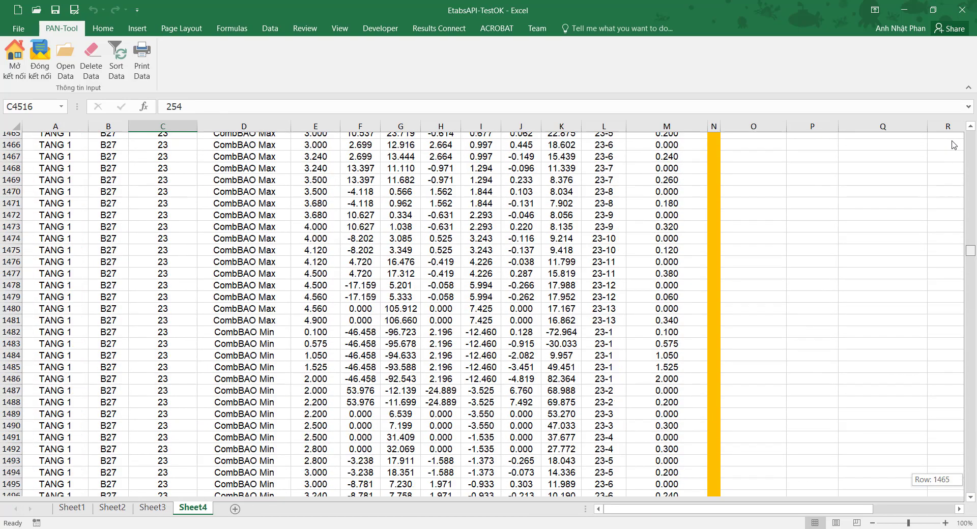
{"action": "left_click_drag", "start_coordinate": [968, 491], "coordinate": [969, 138]}
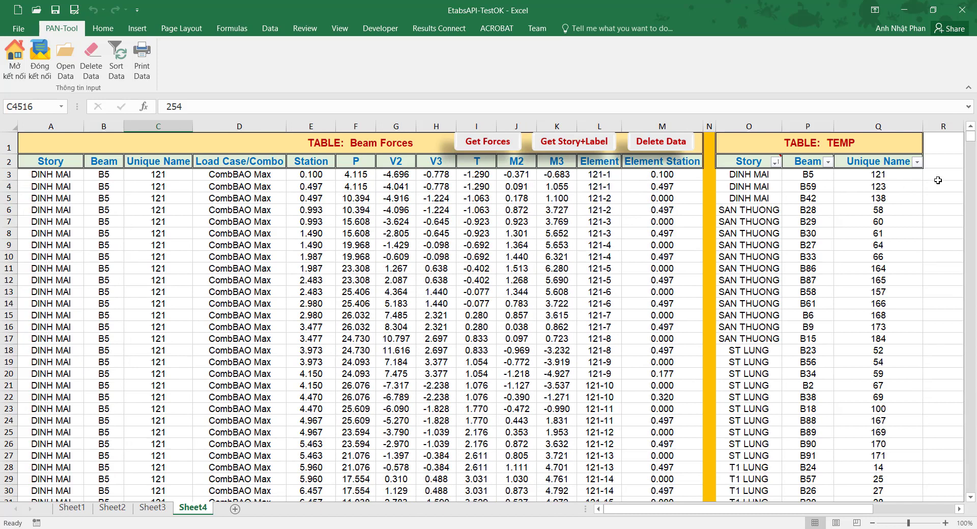
Number column N from 1 in N3 down to 4520 in N4522
{"action": "left_click", "coordinate": [705, 175]}
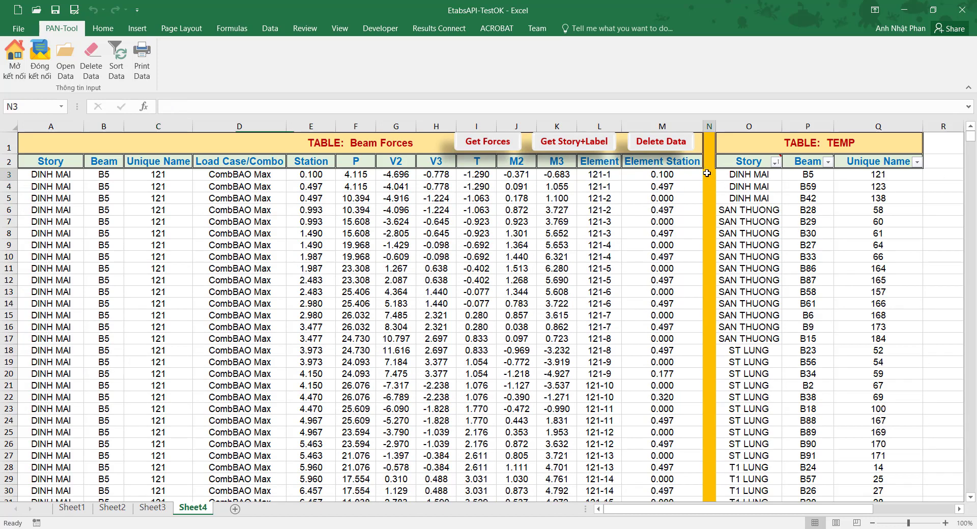
{"action": "type", "text": "1"}
{"action": "key", "text": "Return"}
{"action": "left_click", "coordinate": [709, 175]}
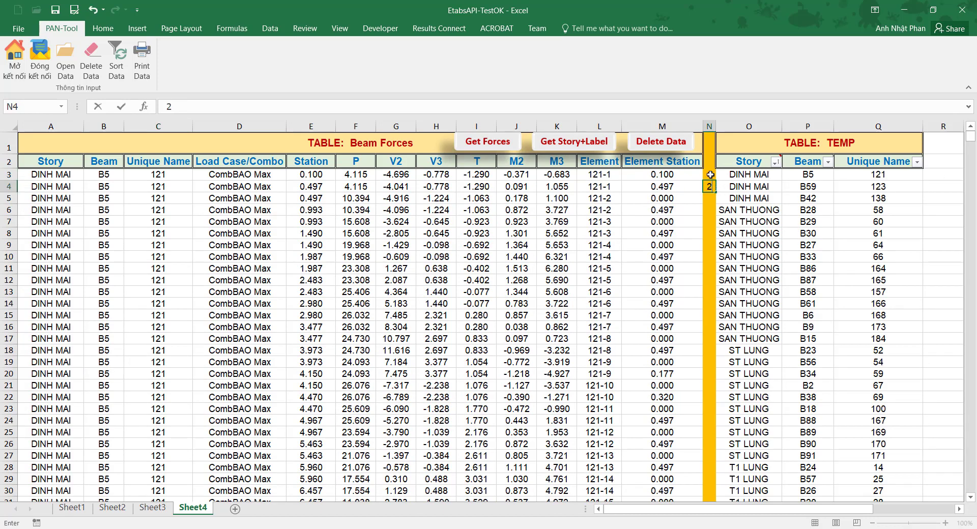
{"action": "left_click_drag", "start_coordinate": [716, 180], "coordinate": [717, 191]}
{"action": "double_click", "coordinate": [717, 191]}
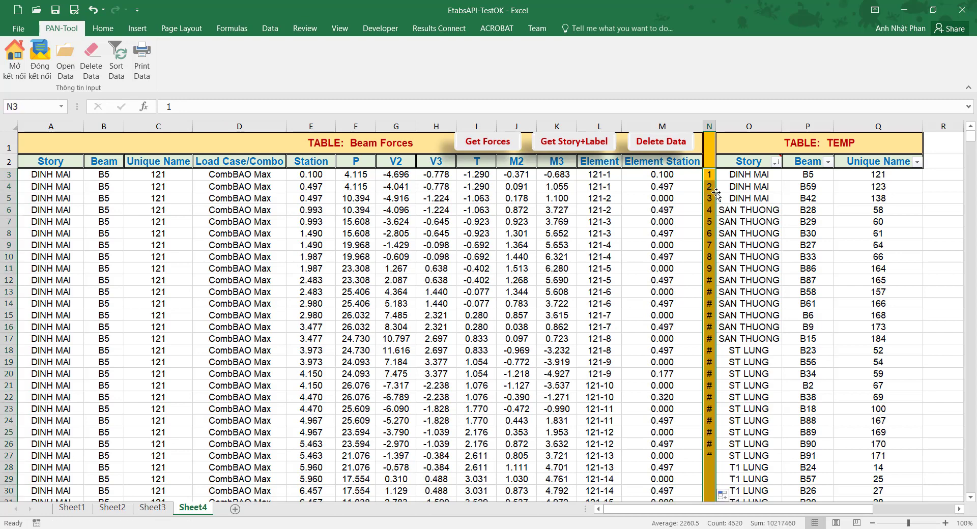
{"action": "left_click", "coordinate": [709, 203]}
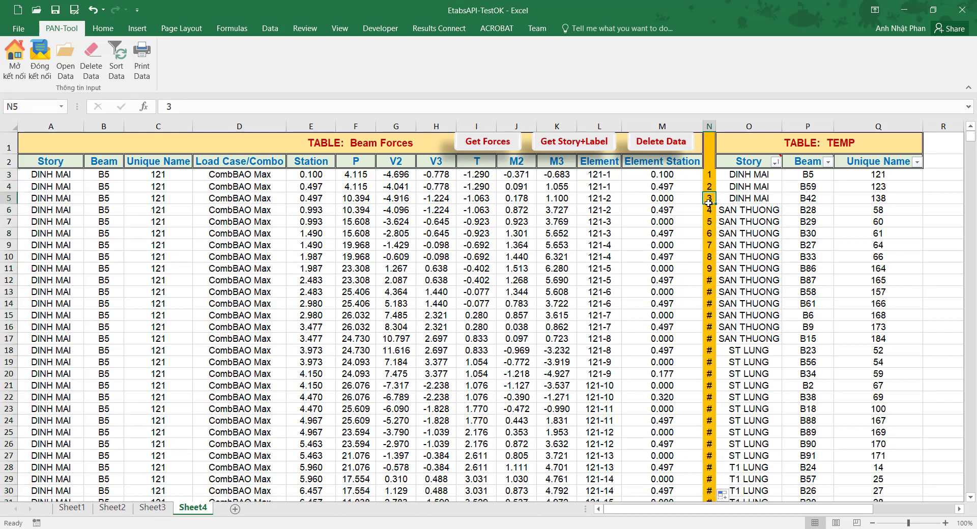
{"action": "key", "text": "ctrl+shift+Down"}
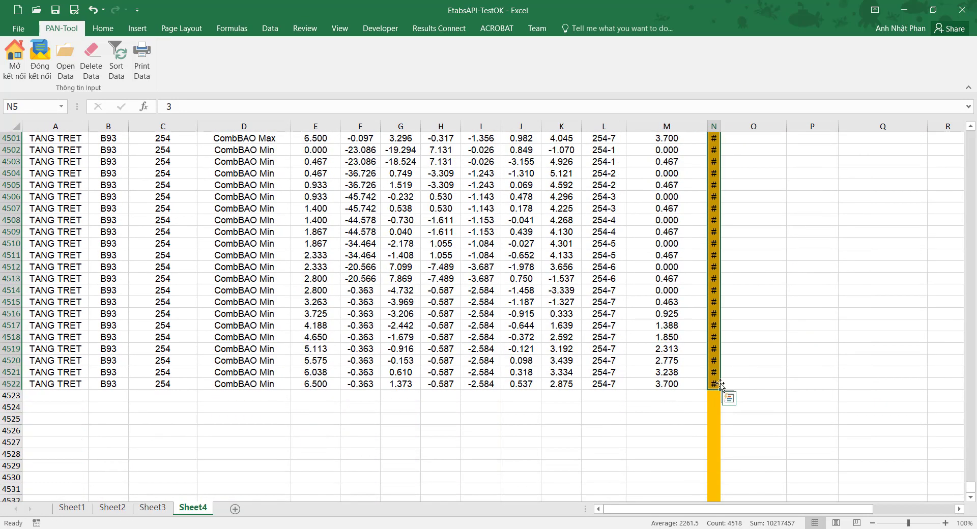
{"action": "left_click", "coordinate": [715, 383]}
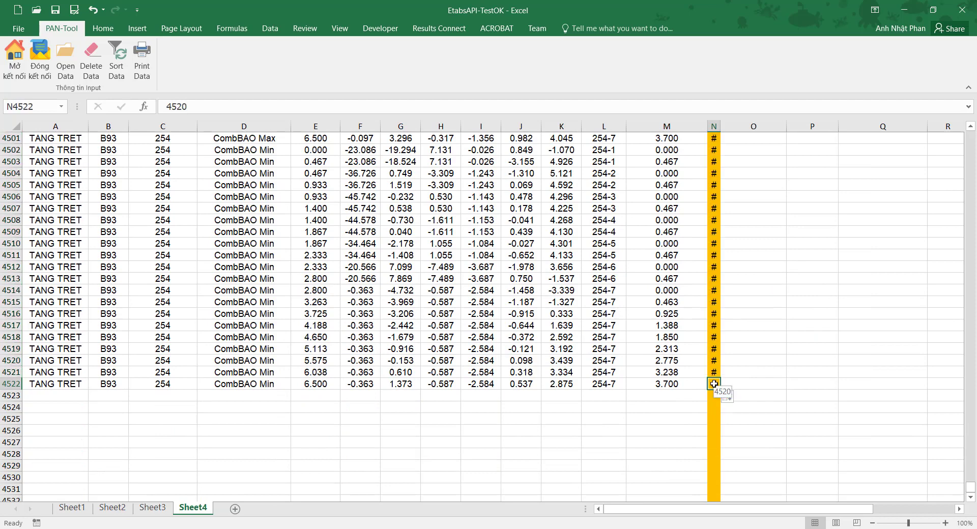
Autofit column N, check the final numbers, and return to the ETABS model
{"action": "double_click", "coordinate": [721, 125]}
{"action": "left_click", "coordinate": [729, 371]}
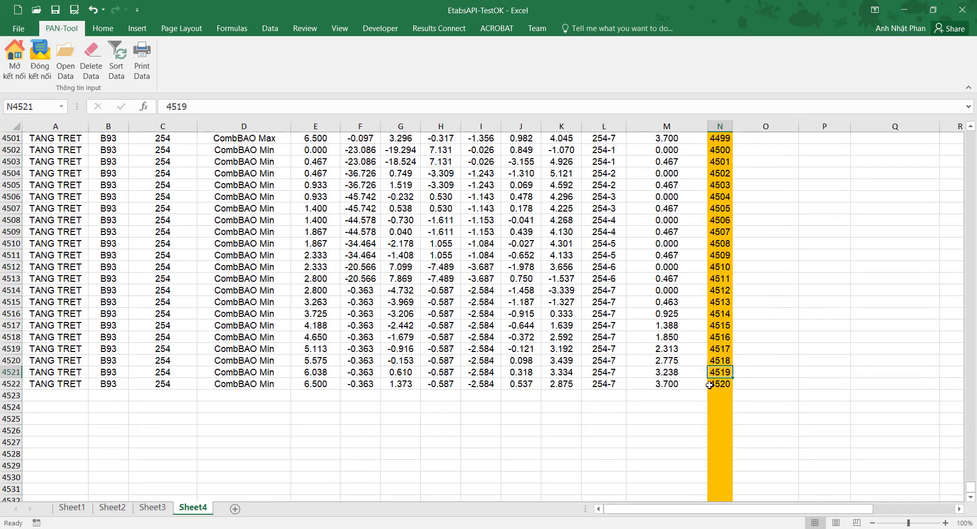
{"action": "left_click", "coordinate": [712, 382]}
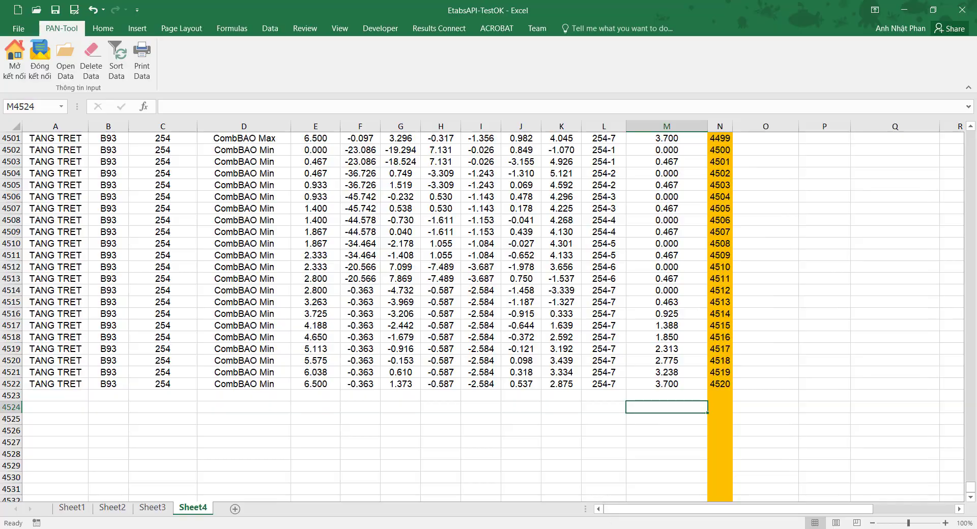
{"action": "key", "text": "alt+Tab"}
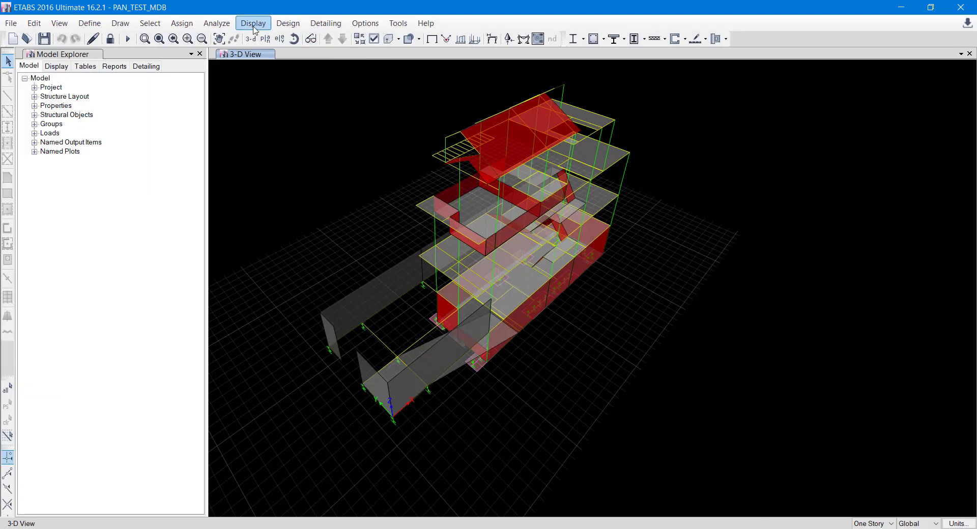
Display the Beam Forces results table filtered to the CombBAO combination
{"action": "left_click", "coordinate": [253, 23]}
{"action": "left_click", "coordinate": [299, 308]}
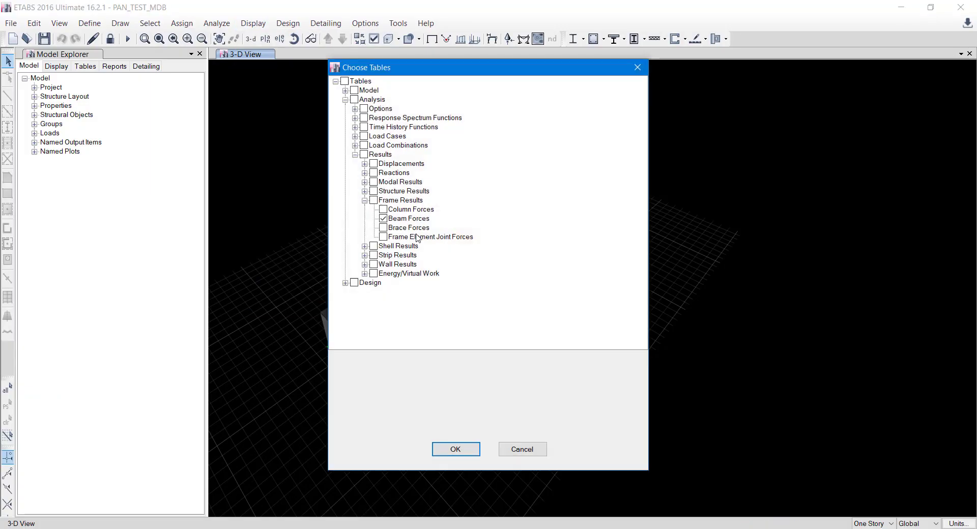
{"action": "right_click", "coordinate": [364, 82]}
{"action": "left_click", "coordinate": [402, 85]}
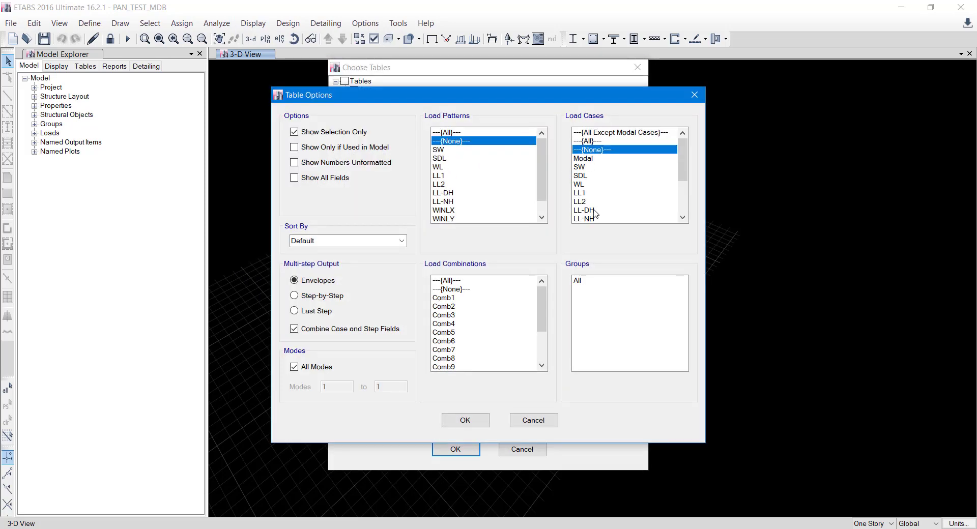
{"action": "scroll", "coordinate": [517, 347], "scroll_direction": "down", "scroll_amount": 1}
{"action": "scroll", "coordinate": [470, 347], "scroll_direction": "down", "scroll_amount": 1}
{"action": "scroll", "coordinate": [469, 347], "scroll_direction": "down", "scroll_amount": 2}
{"action": "left_click", "coordinate": [464, 316]}
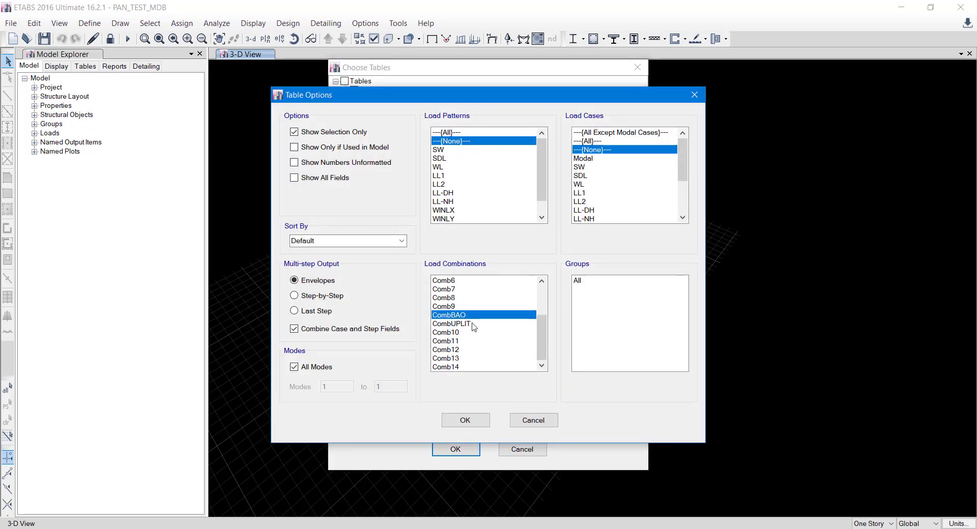
{"action": "left_click", "coordinate": [465, 421]}
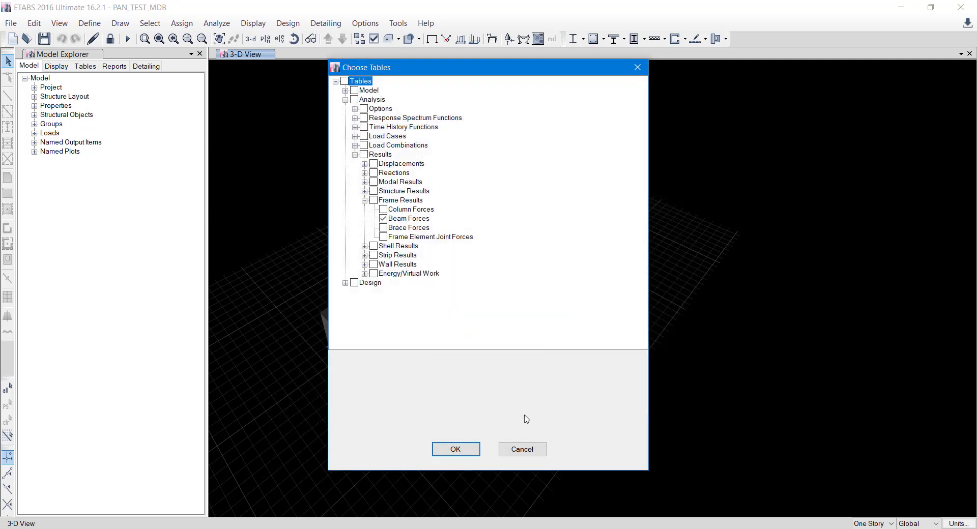
{"action": "left_click", "coordinate": [456, 450]}
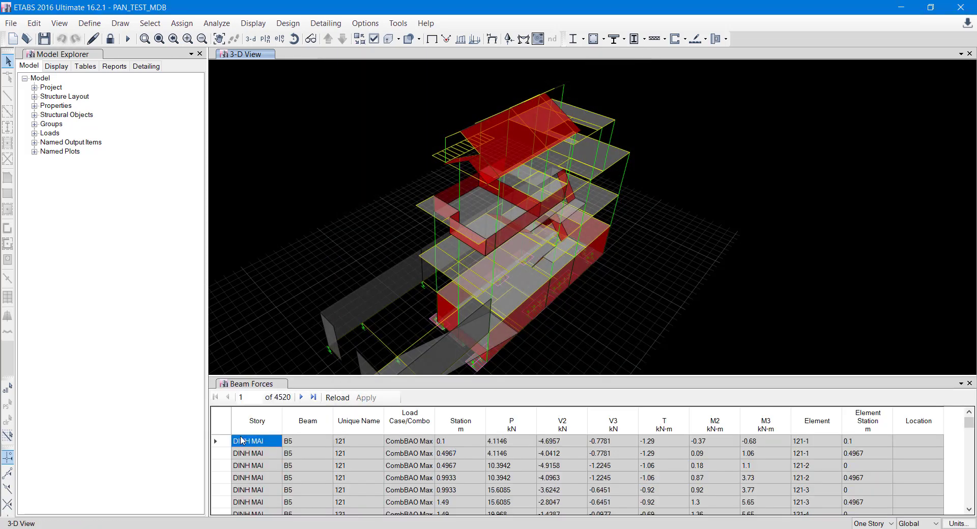
Select all rows of the Beam Forces table and export it to Excel
{"action": "left_click", "coordinate": [221, 422]}
{"action": "right_click", "coordinate": [351, 460]}
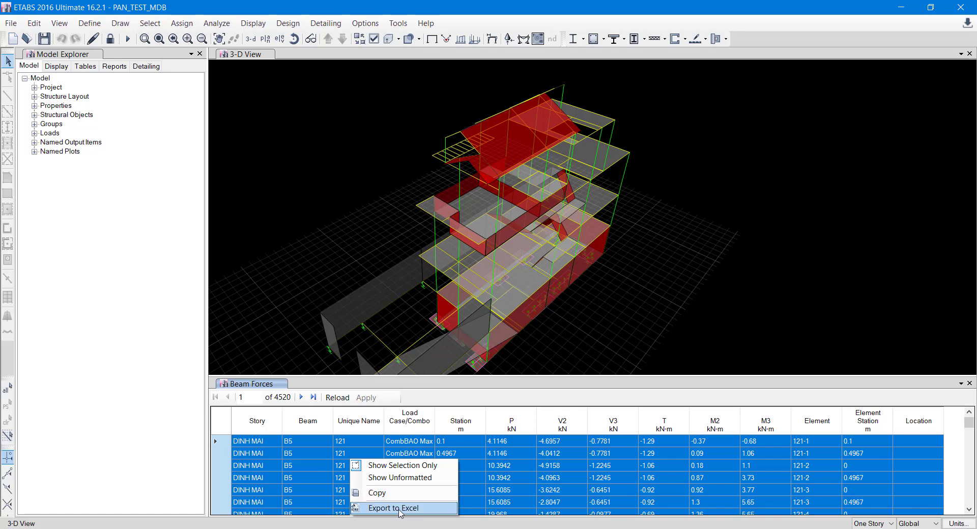
{"action": "left_click", "coordinate": [400, 509]}
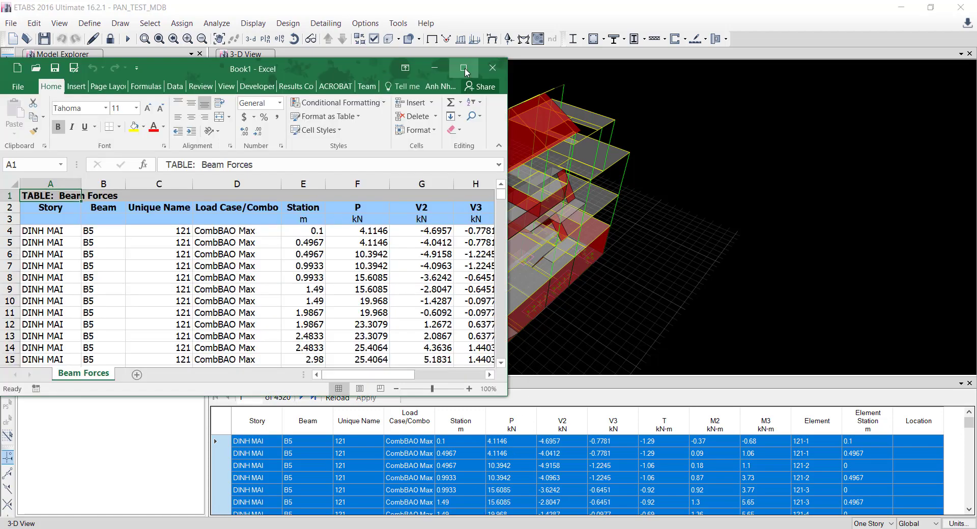
Maximize Book1 and fill column N with a 1, 2, 3… series starting at N4
{"action": "left_click", "coordinate": [464, 68]}
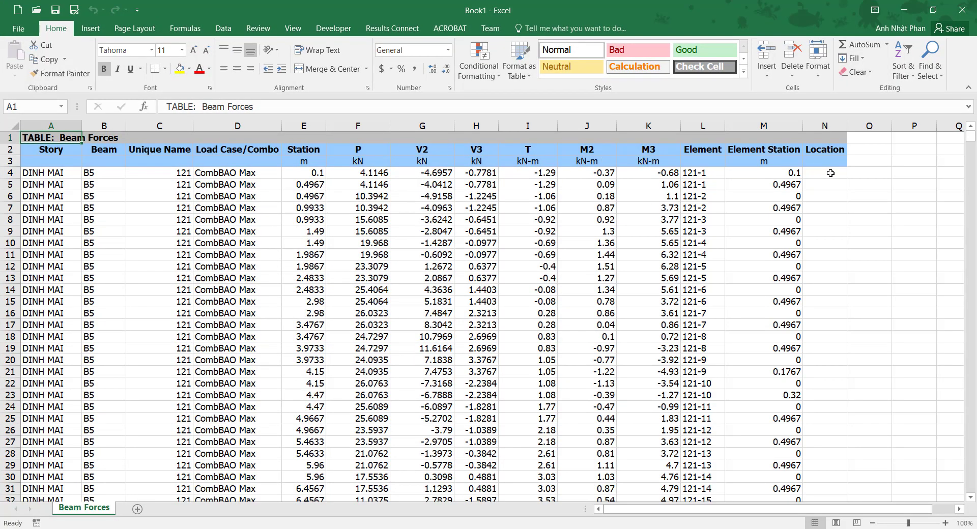
{"action": "left_click", "coordinate": [840, 173]}
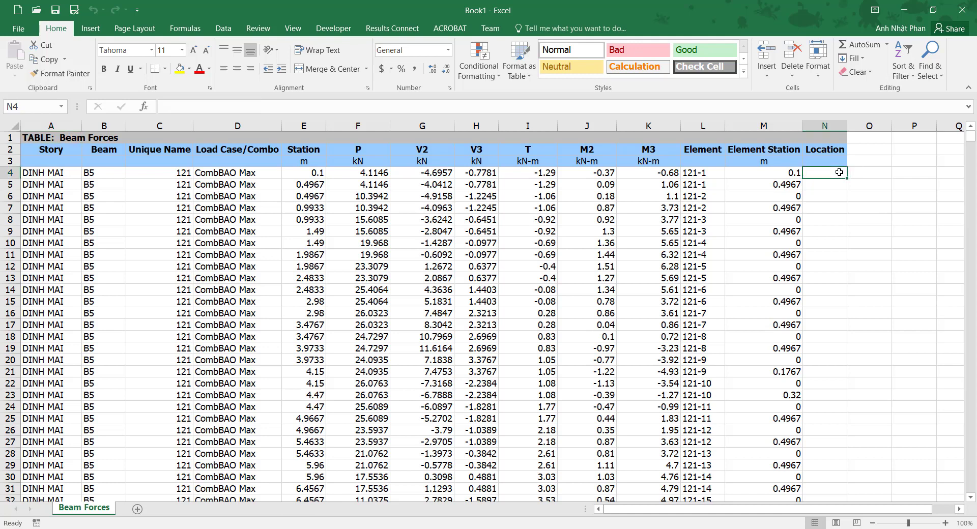
{"action": "type", "text": "1"}
{"action": "key", "text": "Return"}
{"action": "type", "text": "2"}
{"action": "key", "text": "Return"}
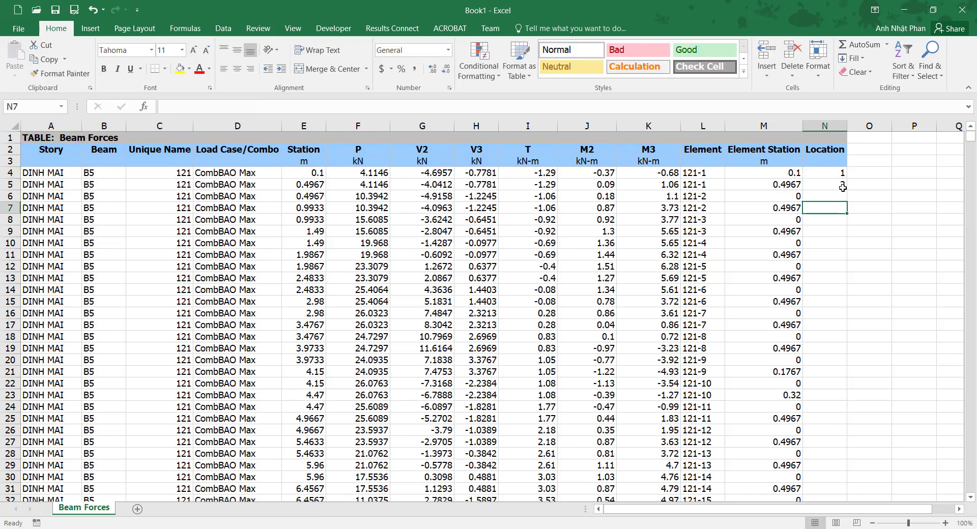
{"action": "left_click_drag", "start_coordinate": [839, 173], "coordinate": [840, 182]}
{"action": "double_click", "coordinate": [848, 190]}
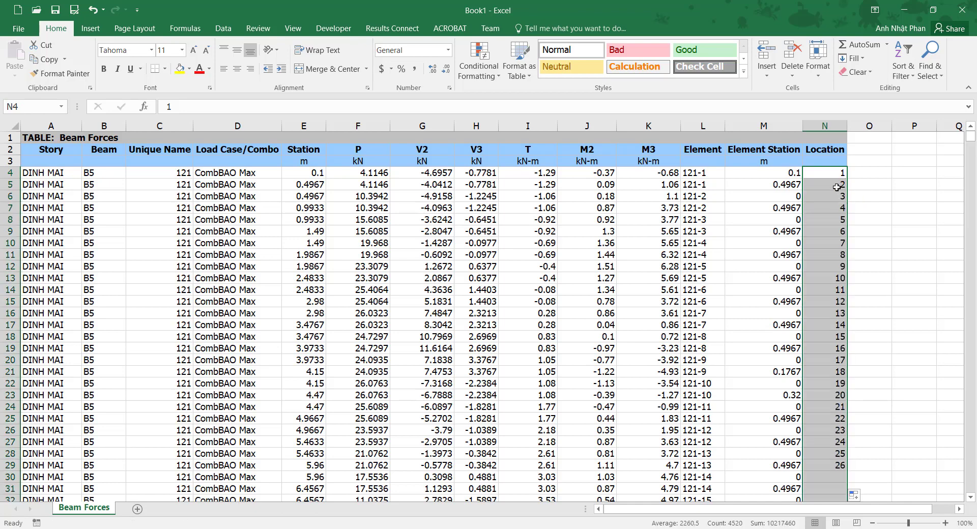
Verify the numbering ends at 4520 in N4523 and check the last rows' load case, beam and unique name 188
{"action": "left_click", "coordinate": [835, 175]}
{"action": "key", "text": "ctrl+shift+Down"}
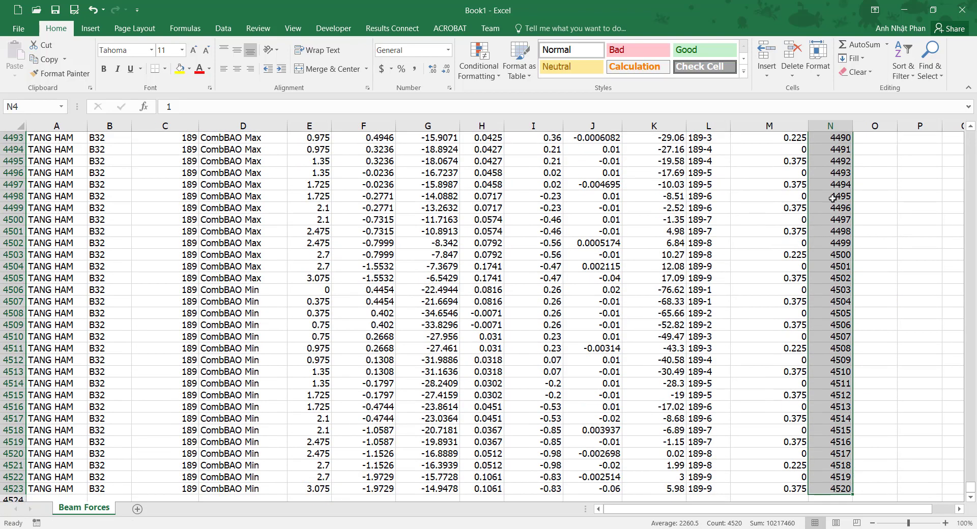
{"action": "scroll", "coordinate": [847, 347], "scroll_direction": "down", "scroll_amount": 3}
{"action": "left_click", "coordinate": [837, 360]}
{"action": "left_click", "coordinate": [843, 387]}
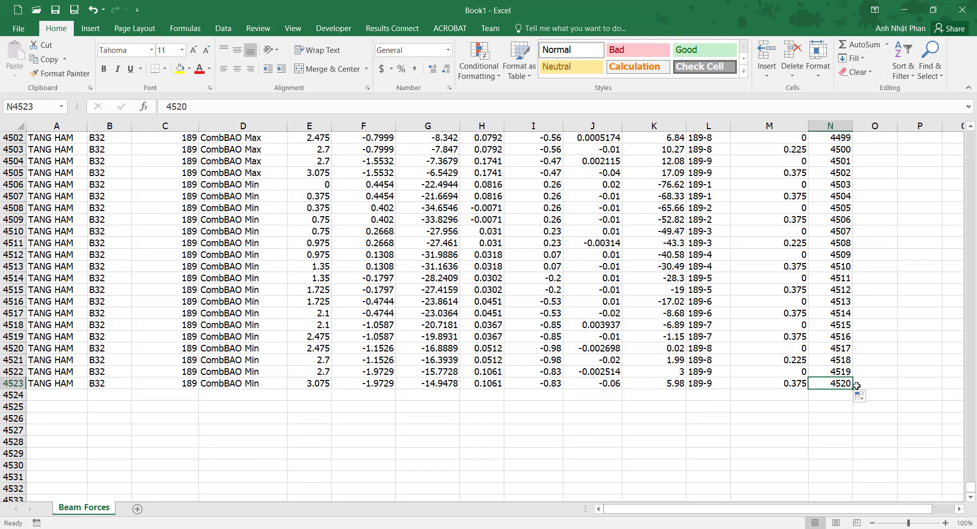
{"action": "left_click", "coordinate": [329, 348]}
{"action": "left_click", "coordinate": [244, 278]}
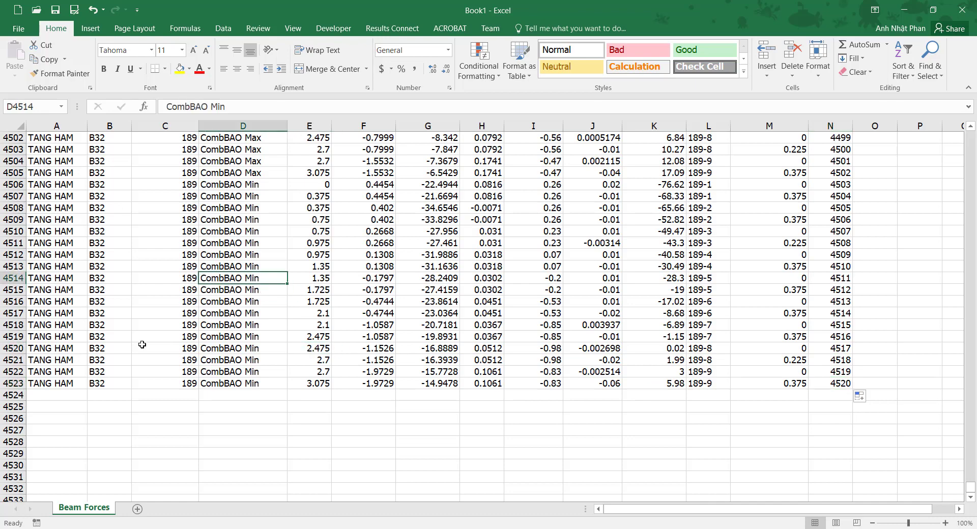
{"action": "scroll", "coordinate": [341, 325], "scroll_direction": "up", "scroll_amount": 9}
{"action": "scroll", "coordinate": [203, 254], "scroll_direction": "up", "scroll_amount": 5}
{"action": "scroll", "coordinate": [127, 229], "scroll_direction": "up", "scroll_amount": 3}
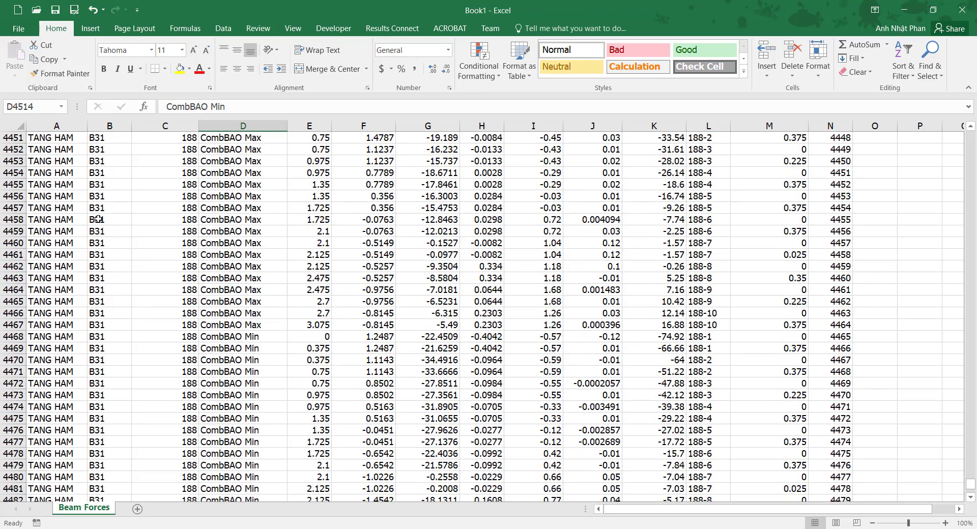
{"action": "left_click", "coordinate": [94, 199]}
{"action": "left_click", "coordinate": [187, 204]}
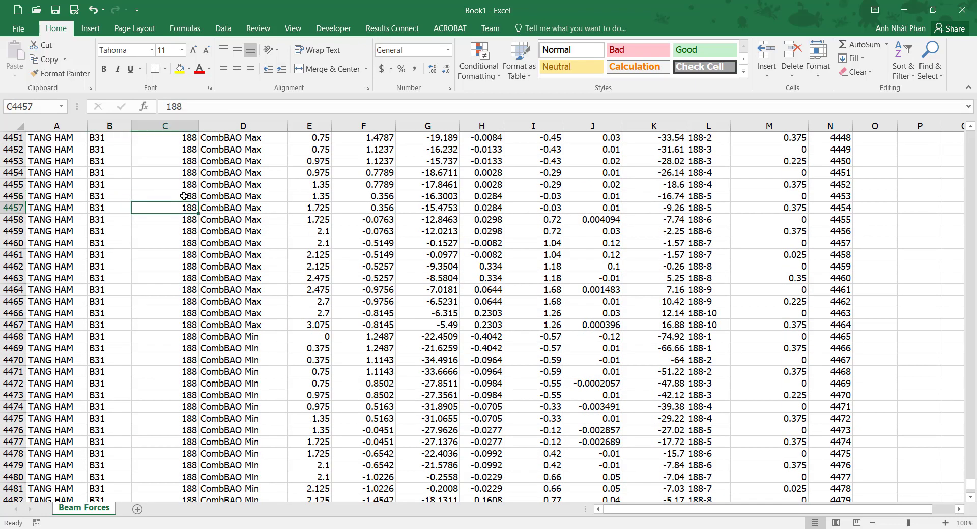
{"action": "left_click", "coordinate": [176, 198]}
Switch to EtabsAPI-TestOK Sheet4 and inspect the story, beam and unique name entries around rows 59-63
{"action": "key", "text": "alt+Tab"}
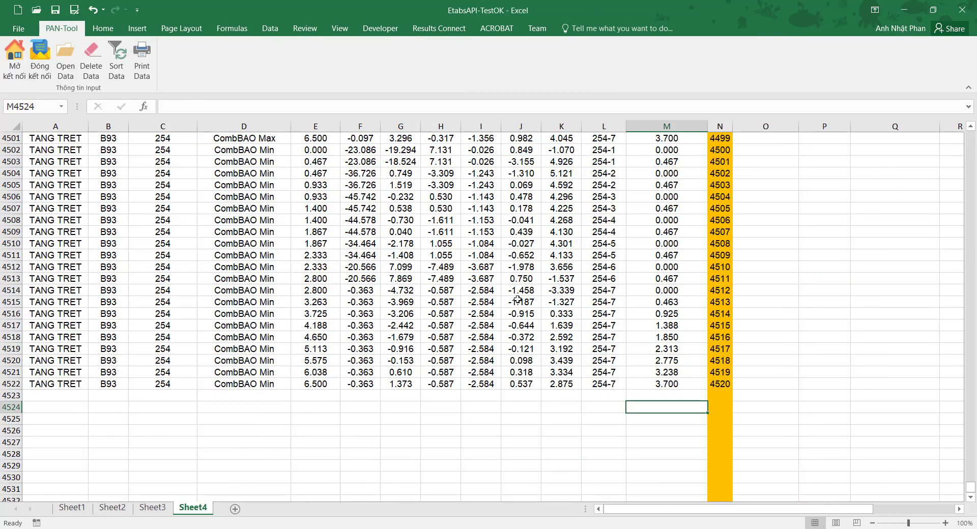
{"action": "left_click", "coordinate": [177, 279]}
{"action": "scroll", "coordinate": [177, 279], "scroll_direction": "up", "scroll_amount": 6}
{"action": "scroll", "coordinate": [893, 231], "scroll_direction": "up", "scroll_amount": 5}
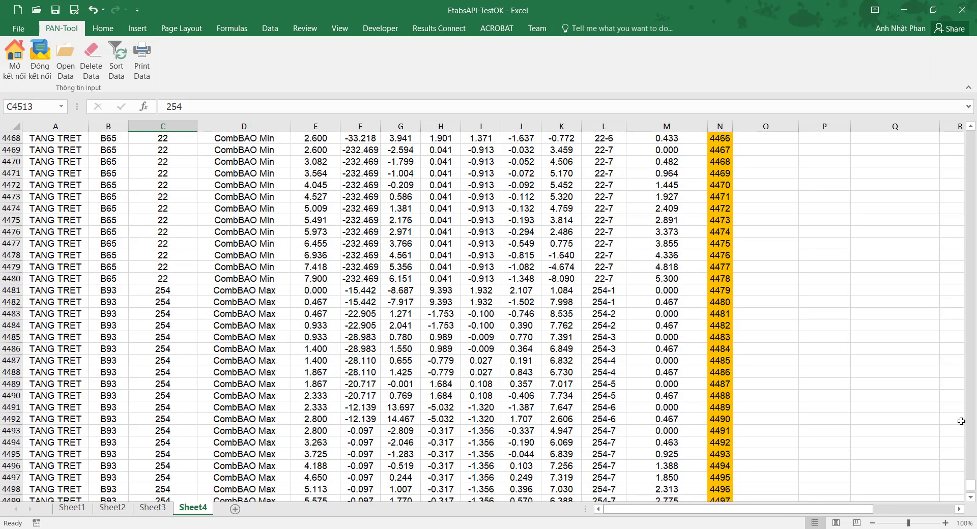
{"action": "left_click_drag", "start_coordinate": [971, 486], "coordinate": [971, 136]}
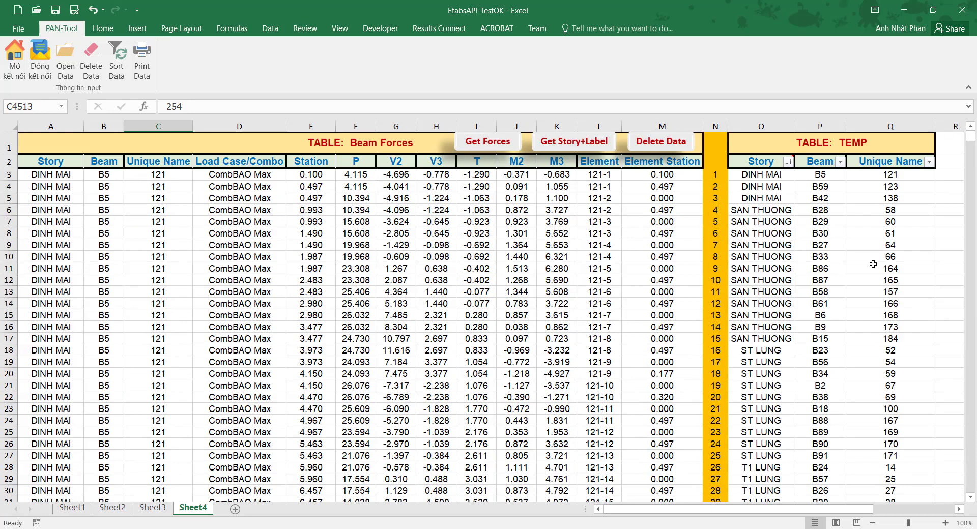
{"action": "scroll", "coordinate": [873, 264], "scroll_direction": "down", "scroll_amount": 1}
{"action": "scroll", "coordinate": [873, 264], "scroll_direction": "down", "scroll_amount": 1}
{"action": "scroll", "coordinate": [844, 259], "scroll_direction": "down", "scroll_amount": 1}
{"action": "scroll", "coordinate": [836, 266], "scroll_direction": "down", "scroll_amount": 1}
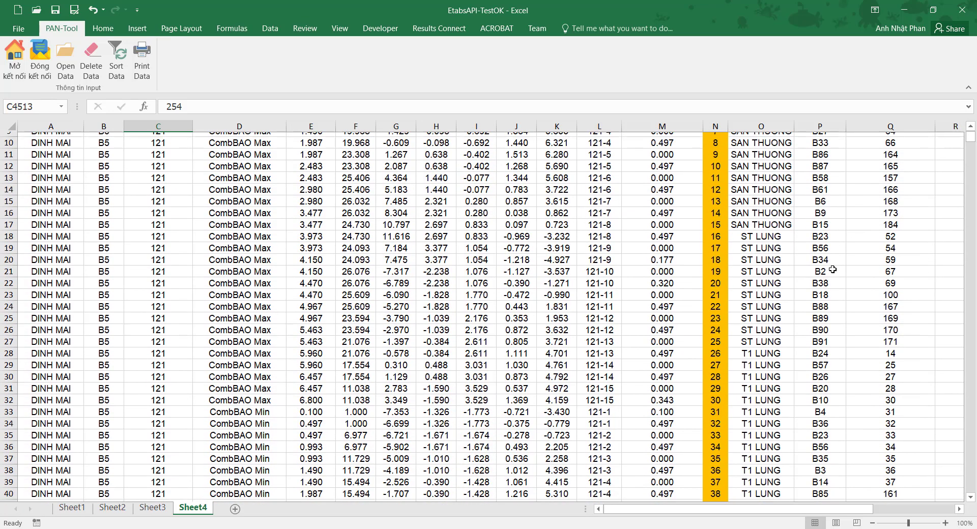
{"action": "scroll", "coordinate": [833, 269], "scroll_direction": "down", "scroll_amount": 1}
{"action": "scroll", "coordinate": [834, 273], "scroll_direction": "down", "scroll_amount": 1}
{"action": "scroll", "coordinate": [835, 281], "scroll_direction": "down", "scroll_amount": 2}
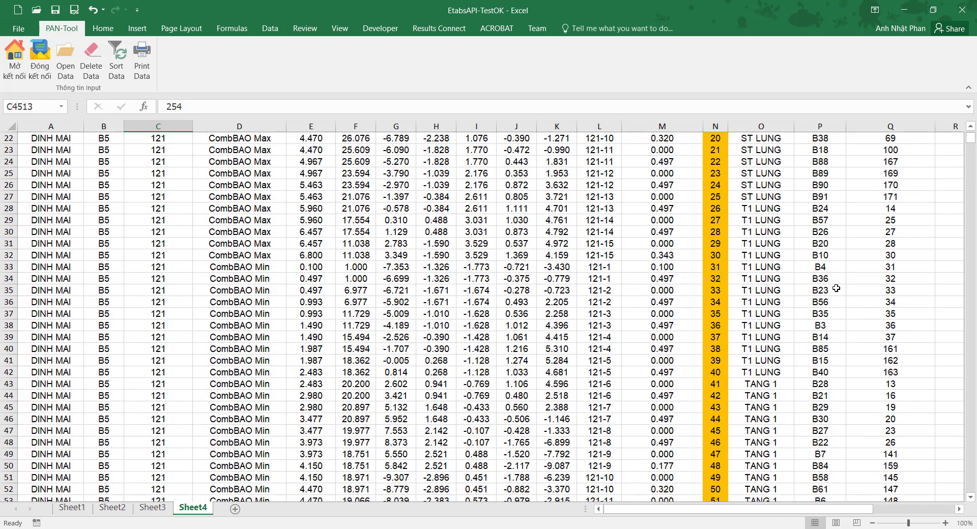
{"action": "scroll", "coordinate": [836, 288], "scroll_direction": "down", "scroll_amount": 3}
{"action": "scroll", "coordinate": [827, 287], "scroll_direction": "down", "scroll_amount": 1}
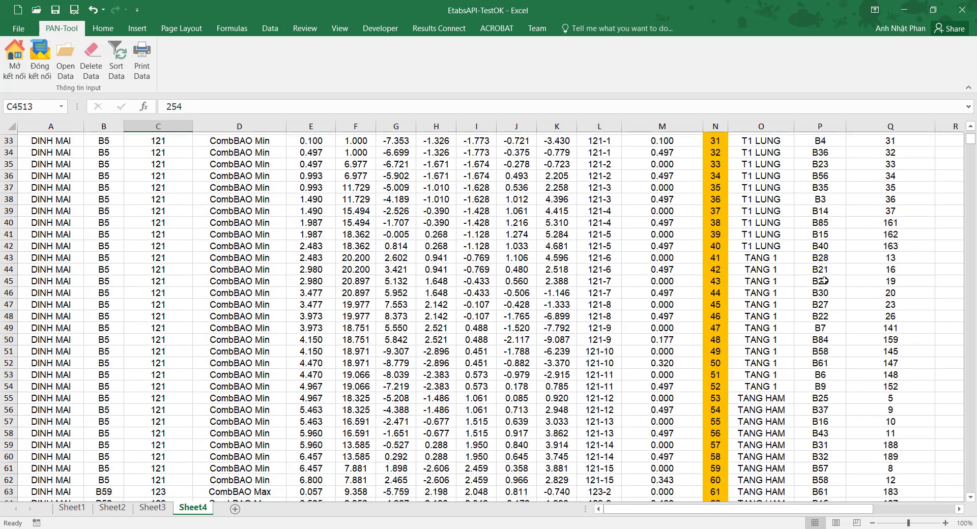
{"action": "scroll", "coordinate": [835, 292], "scroll_direction": "down", "scroll_amount": 2}
{"action": "scroll", "coordinate": [842, 298], "scroll_direction": "down", "scroll_amount": 1}
{"action": "scroll", "coordinate": [853, 305], "scroll_direction": "down", "scroll_amount": 2}
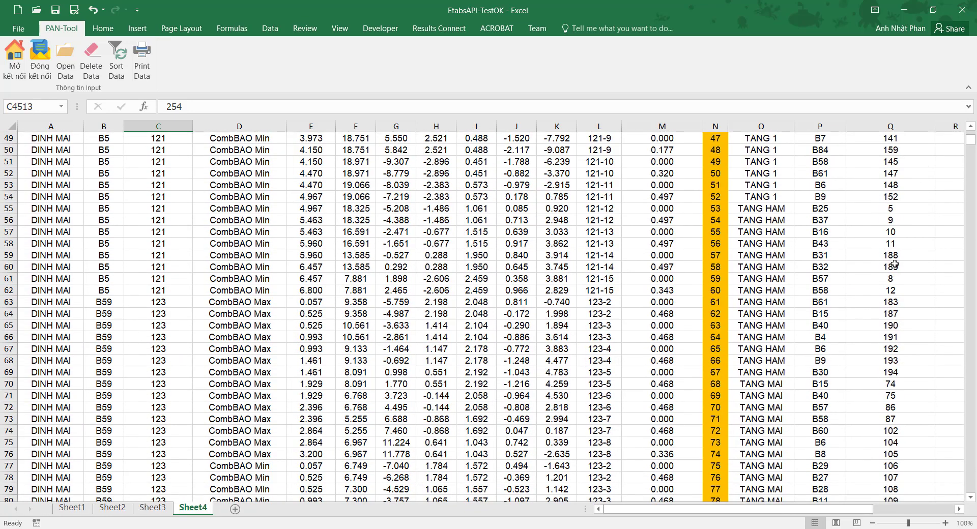
{"action": "left_click_drag", "start_coordinate": [895, 257], "coordinate": [764, 256]}
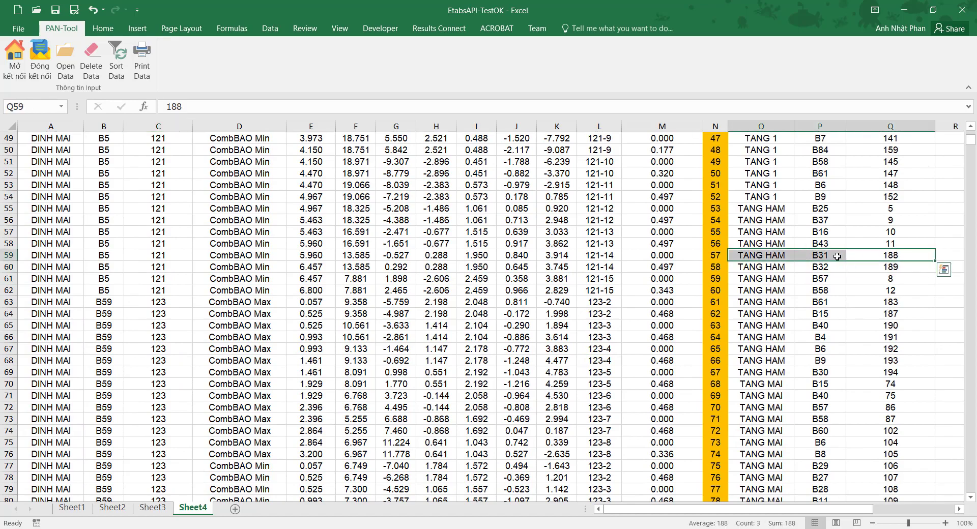
{"action": "left_click", "coordinate": [94, 302]}
Scroll Sheet4 down to row 1903 and select the first row of beam B31 (element 188)
{"action": "scroll", "coordinate": [121, 298], "scroll_direction": "down", "scroll_amount": 12}
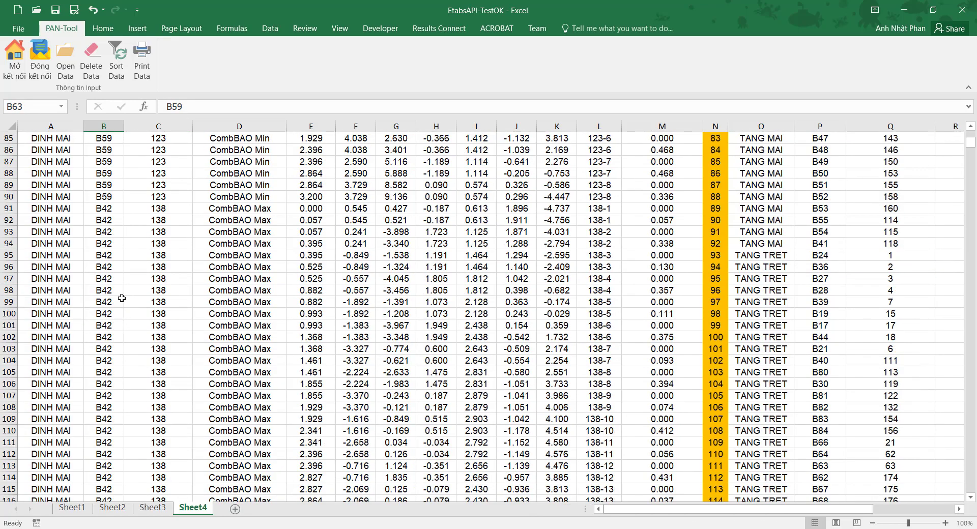
{"action": "scroll", "coordinate": [122, 298], "scroll_direction": "down", "scroll_amount": 13}
{"action": "scroll", "coordinate": [122, 298], "scroll_direction": "down", "scroll_amount": 13}
{"action": "scroll", "coordinate": [122, 285], "scroll_direction": "down", "scroll_amount": 15}
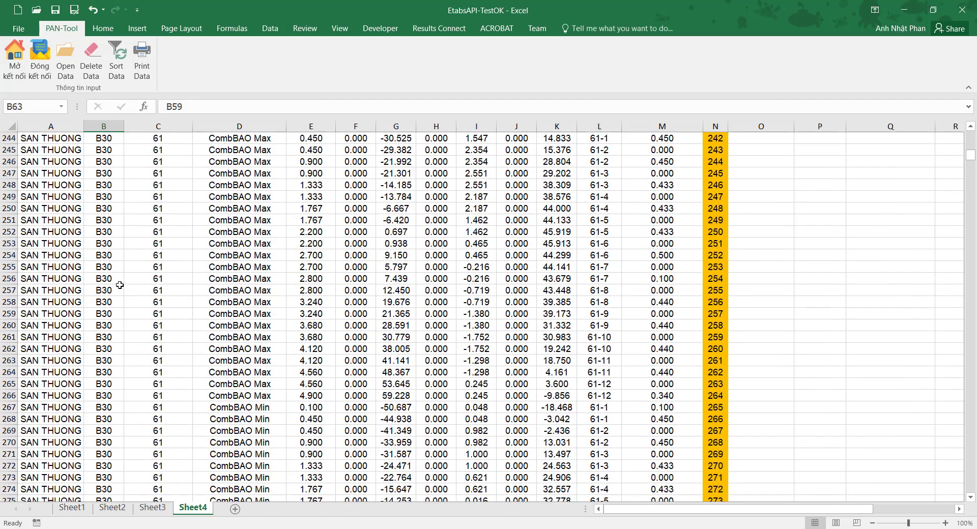
{"action": "scroll", "coordinate": [120, 285], "scroll_direction": "down", "scroll_amount": 11}
{"action": "scroll", "coordinate": [120, 285], "scroll_direction": "down", "scroll_amount": 12}
{"action": "scroll", "coordinate": [120, 285], "scroll_direction": "down", "scroll_amount": 12}
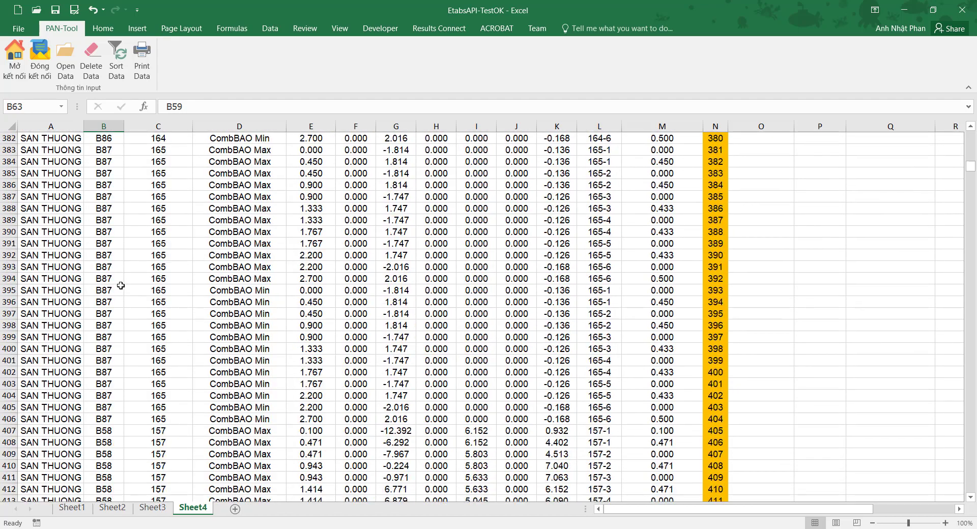
{"action": "scroll", "coordinate": [122, 285], "scroll_direction": "down", "scroll_amount": 14}
{"action": "scroll", "coordinate": [121, 286], "scroll_direction": "down", "scroll_amount": 7}
{"action": "scroll", "coordinate": [121, 287], "scroll_direction": "down", "scroll_amount": 14}
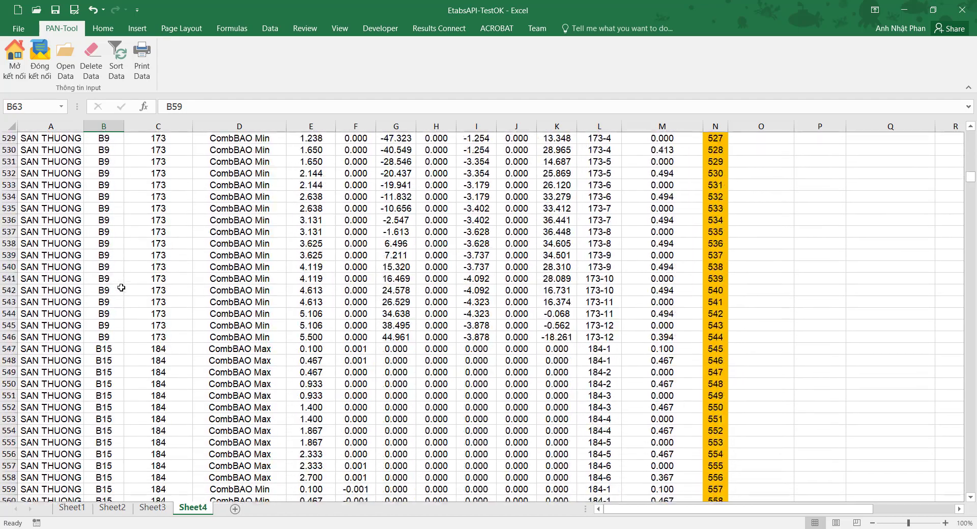
{"action": "scroll", "coordinate": [121, 287], "scroll_direction": "down", "scroll_amount": 6}
{"action": "scroll", "coordinate": [121, 287], "scroll_direction": "down", "scroll_amount": 11}
{"action": "scroll", "coordinate": [121, 287], "scroll_direction": "down", "scroll_amount": 8}
{"action": "scroll", "coordinate": [122, 288], "scroll_direction": "down", "scroll_amount": 8}
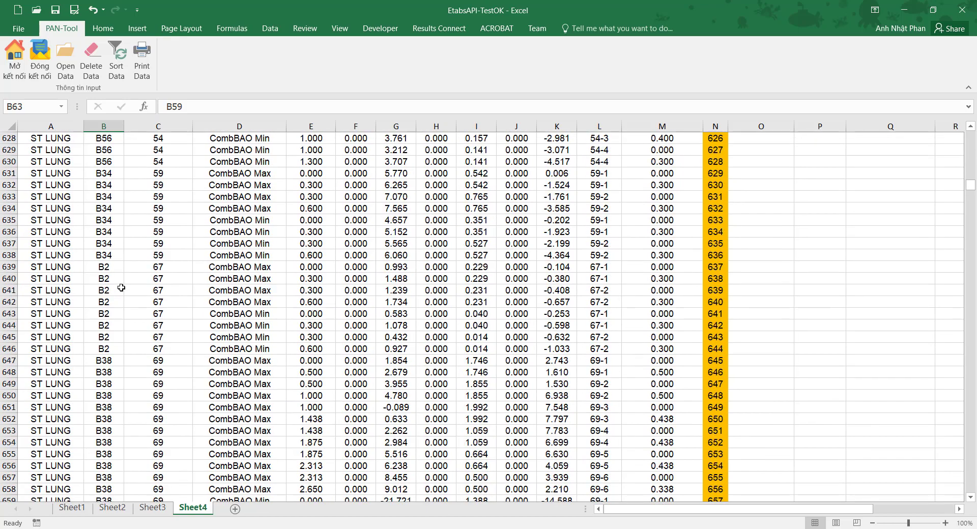
{"action": "scroll", "coordinate": [121, 288], "scroll_direction": "down", "scroll_amount": 4}
{"action": "scroll", "coordinate": [121, 288], "scroll_direction": "down", "scroll_amount": 10}
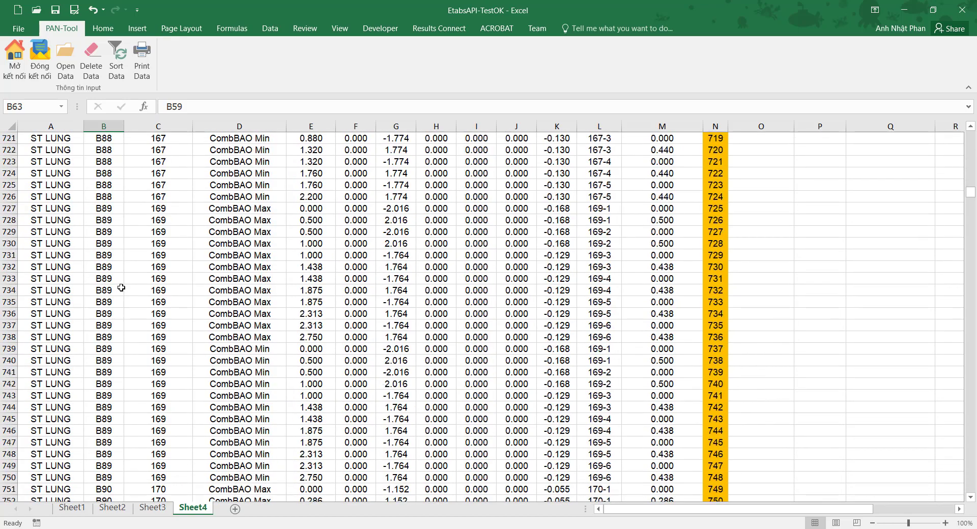
{"action": "scroll", "coordinate": [121, 288], "scroll_direction": "down", "scroll_amount": 7}
{"action": "scroll", "coordinate": [121, 287], "scroll_direction": "down", "scroll_amount": 11}
{"action": "scroll", "coordinate": [121, 287], "scroll_direction": "down", "scroll_amount": 9}
{"action": "scroll", "coordinate": [121, 287], "scroll_direction": "down", "scroll_amount": 10}
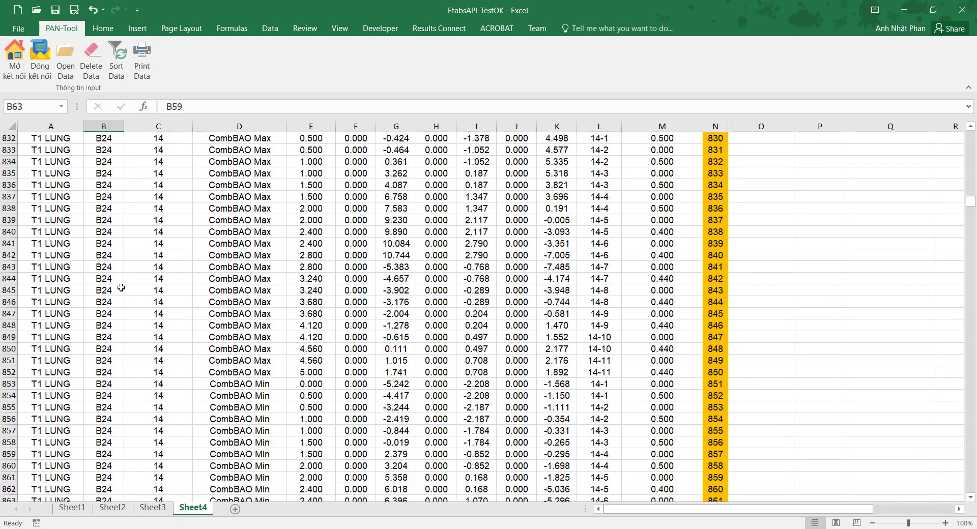
{"action": "scroll", "coordinate": [121, 287], "scroll_direction": "down", "scroll_amount": 13}
{"action": "scroll", "coordinate": [127, 307], "scroll_direction": "down", "scroll_amount": 17}
{"action": "scroll", "coordinate": [127, 307], "scroll_direction": "down", "scroll_amount": 12}
{"action": "scroll", "coordinate": [128, 307], "scroll_direction": "down", "scroll_amount": 12}
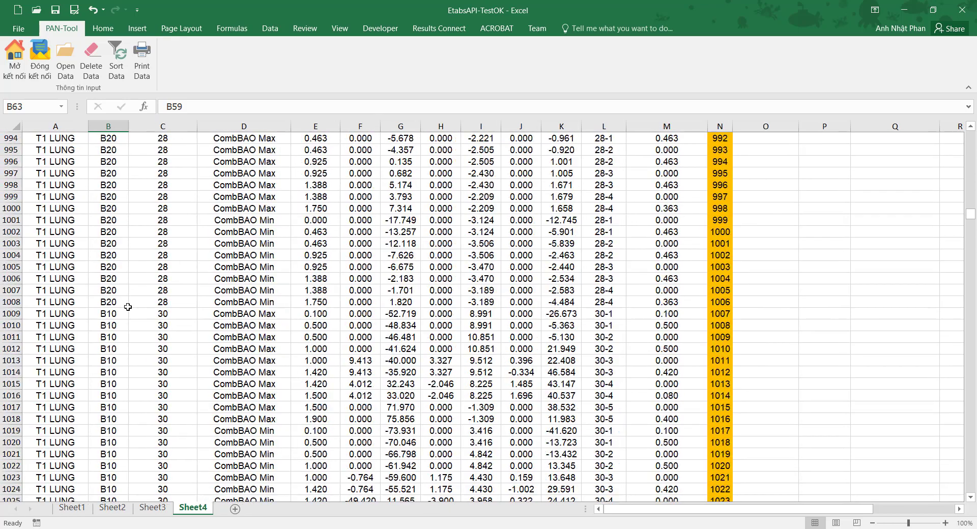
{"action": "scroll", "coordinate": [127, 307], "scroll_direction": "down", "scroll_amount": 12}
{"action": "scroll", "coordinate": [127, 319], "scroll_direction": "down", "scroll_amount": 13}
{"action": "scroll", "coordinate": [127, 319], "scroll_direction": "down", "scroll_amount": 14}
{"action": "scroll", "coordinate": [127, 319], "scroll_direction": "down", "scroll_amount": 11}
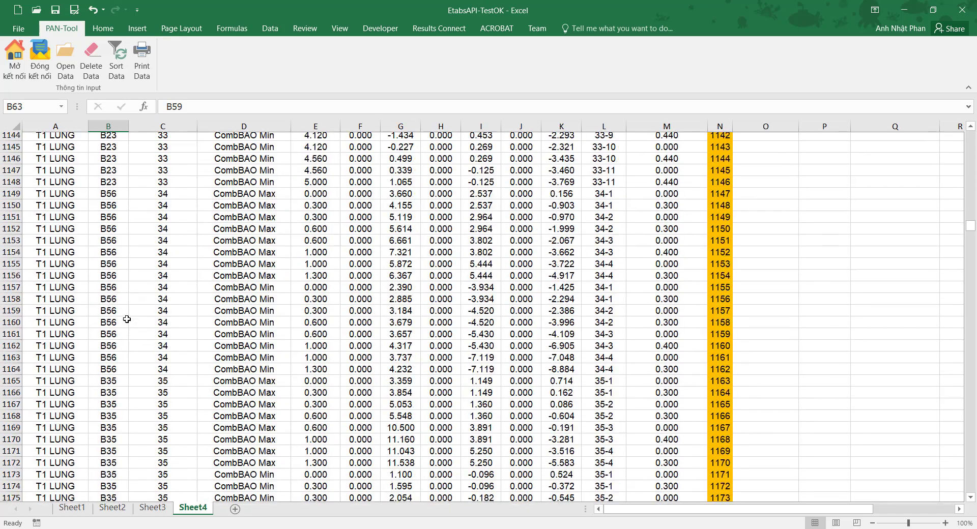
{"action": "scroll", "coordinate": [127, 319], "scroll_direction": "down", "scroll_amount": 15}
{"action": "scroll", "coordinate": [126, 321], "scroll_direction": "down", "scroll_amount": 10}
{"action": "scroll", "coordinate": [125, 323], "scroll_direction": "down", "scroll_amount": 12}
{"action": "scroll", "coordinate": [124, 326], "scroll_direction": "down", "scroll_amount": 12}
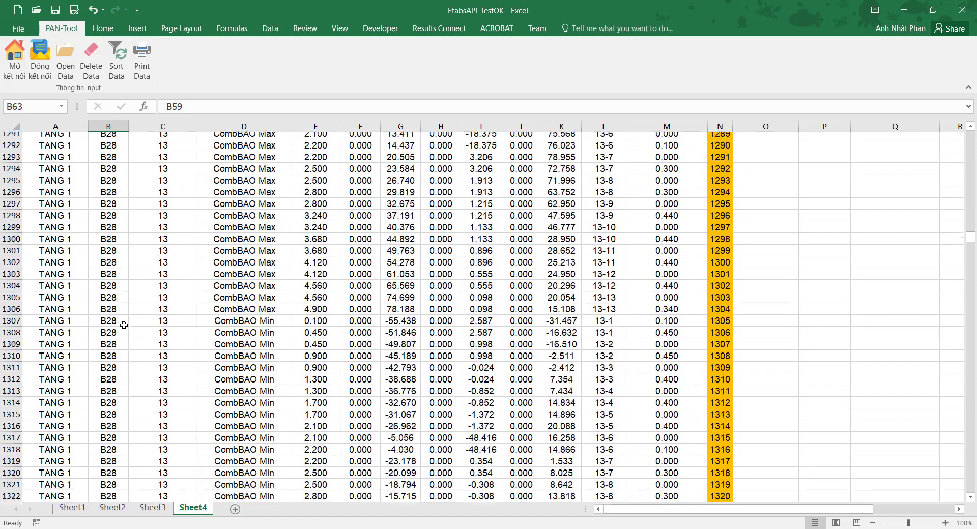
{"action": "scroll", "coordinate": [124, 326], "scroll_direction": "down", "scroll_amount": 14}
{"action": "scroll", "coordinate": [123, 327], "scroll_direction": "down", "scroll_amount": 5}
{"action": "scroll", "coordinate": [122, 329], "scroll_direction": "down", "scroll_amount": 17}
{"action": "scroll", "coordinate": [122, 335], "scroll_direction": "down", "scroll_amount": 12}
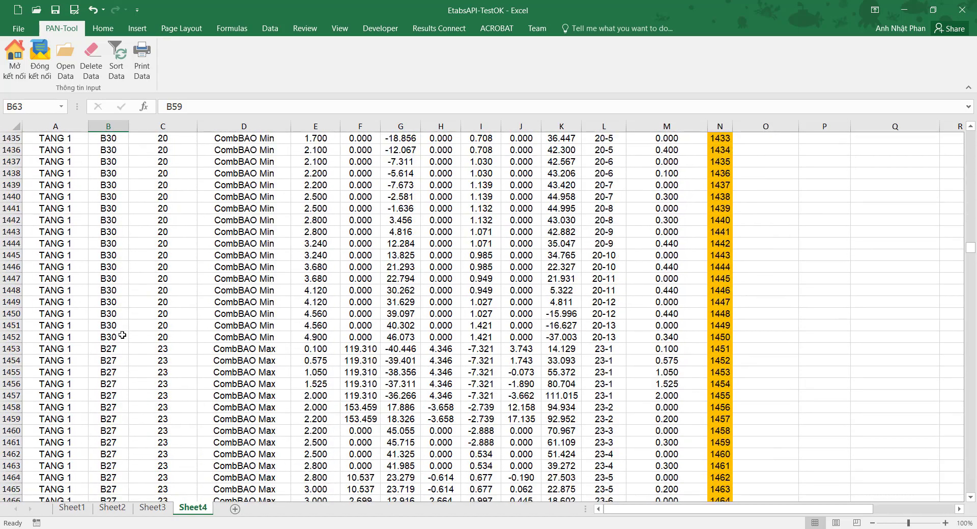
{"action": "scroll", "coordinate": [123, 336], "scroll_direction": "down", "scroll_amount": 9}
{"action": "scroll", "coordinate": [125, 338], "scroll_direction": "down", "scroll_amount": 12}
{"action": "scroll", "coordinate": [127, 340], "scroll_direction": "down", "scroll_amount": 11}
{"action": "scroll", "coordinate": [131, 342], "scroll_direction": "down", "scroll_amount": 10}
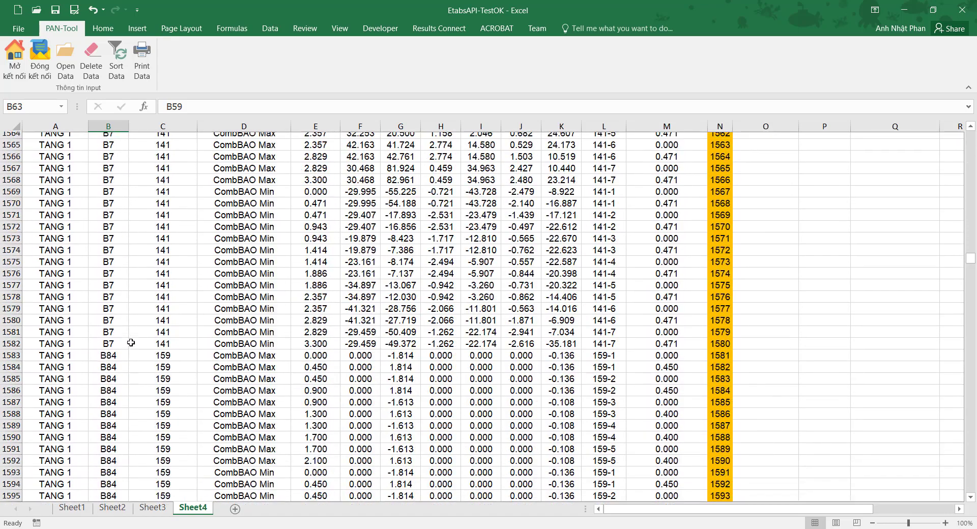
{"action": "scroll", "coordinate": [130, 344], "scroll_direction": "down", "scroll_amount": 14}
{"action": "scroll", "coordinate": [131, 346], "scroll_direction": "down", "scroll_amount": 13}
{"action": "scroll", "coordinate": [130, 350], "scroll_direction": "down", "scroll_amount": 8}
{"action": "scroll", "coordinate": [130, 354], "scroll_direction": "down", "scroll_amount": 13}
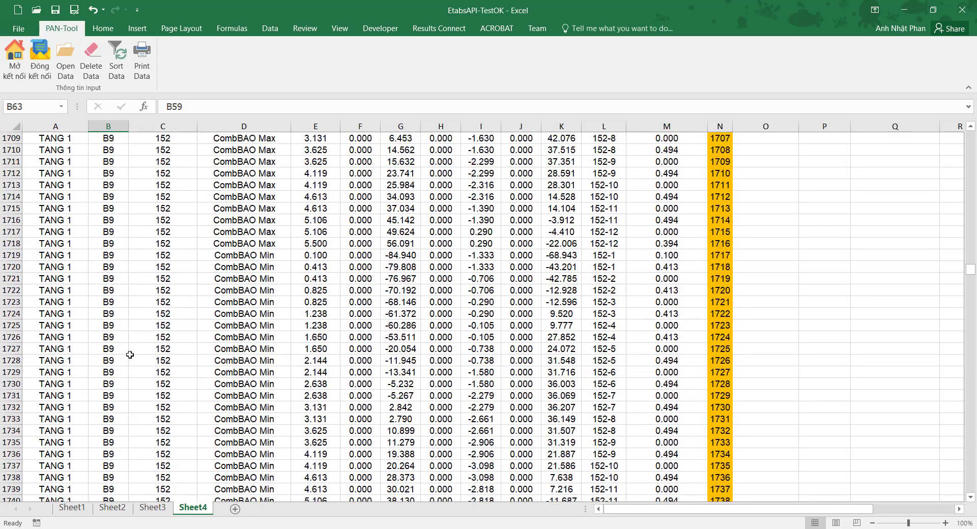
{"action": "scroll", "coordinate": [131, 356], "scroll_direction": "down", "scroll_amount": 14}
{"action": "scroll", "coordinate": [131, 362], "scroll_direction": "down", "scroll_amount": 12}
{"action": "scroll", "coordinate": [133, 371], "scroll_direction": "down", "scroll_amount": 11}
{"action": "scroll", "coordinate": [132, 372], "scroll_direction": "down", "scroll_amount": 12}
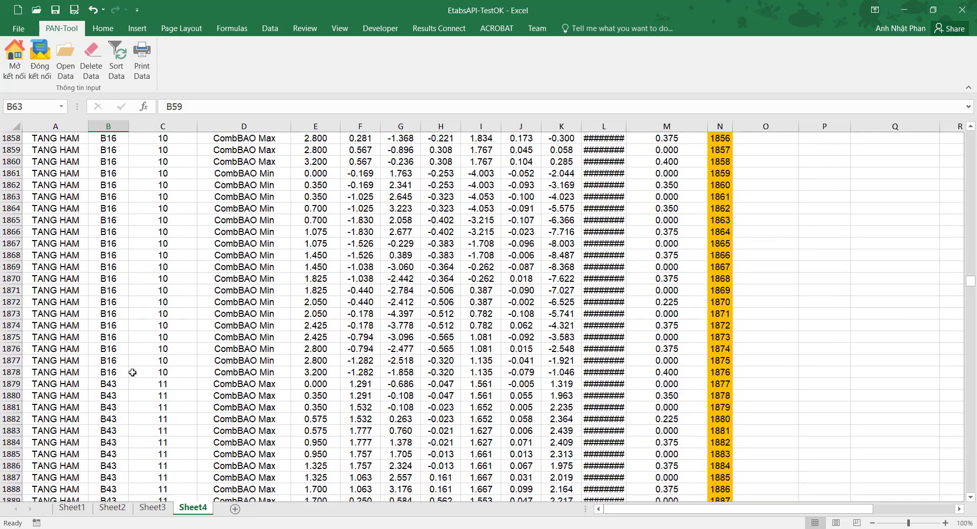
{"action": "scroll", "coordinate": [133, 372], "scroll_direction": "down", "scroll_amount": 12}
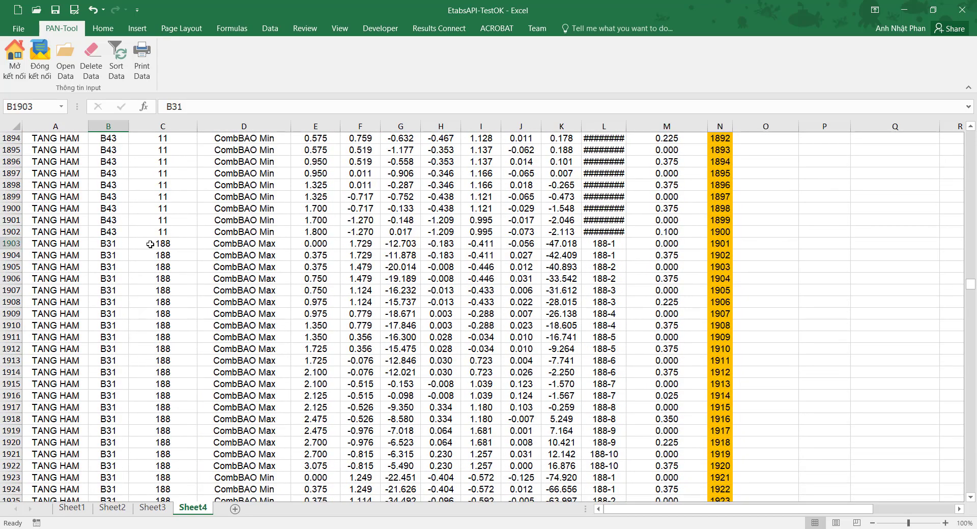
{"action": "mouse_move", "coordinate": [109, 246]}
{"action": "left_mouse_down"}
{"action": "mouse_move", "coordinate": [671, 248]}
{"action": "mouse_move", "coordinate": [645, 252]}
{"action": "left_mouse_up"}
Copy Book1's first B31 CombBAO Max row (E4448:M4448) and return to the EtabsAPI-TestOK workbook
{"action": "key", "text": "Left"}
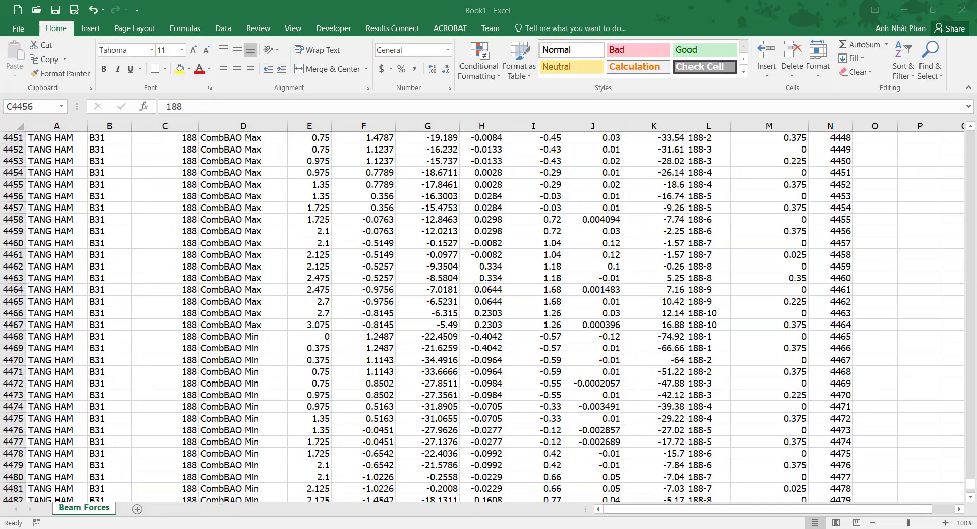
{"action": "scroll", "coordinate": [112, 287], "scroll_direction": "up", "scroll_amount": 2}
{"action": "scroll", "coordinate": [113, 284], "scroll_direction": "up", "scroll_amount": 2}
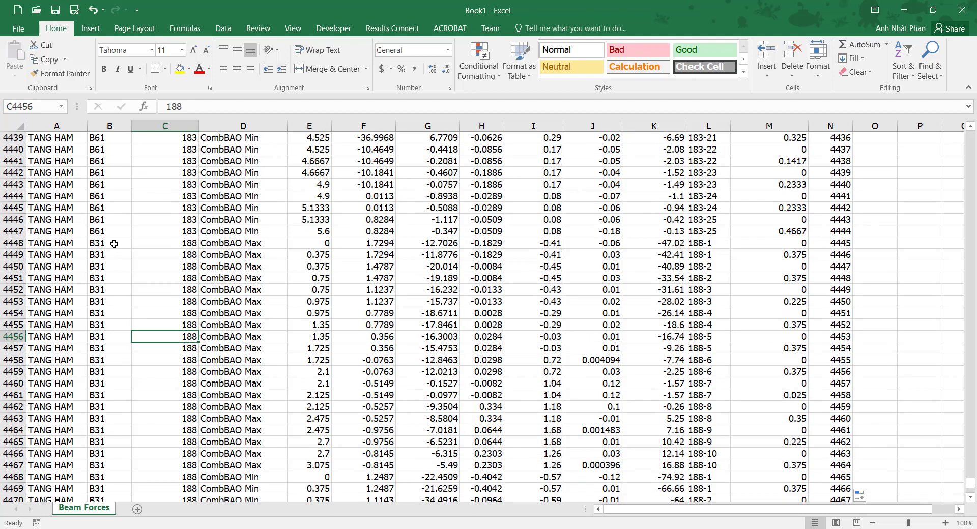
{"action": "mouse_move", "coordinate": [66, 244]}
{"action": "left_mouse_down"}
{"action": "mouse_move", "coordinate": [336, 268]}
{"action": "mouse_move", "coordinate": [661, 238]}
{"action": "mouse_move", "coordinate": [769, 244]}
{"action": "left_mouse_up"}
{"action": "left_click", "coordinate": [327, 246]}
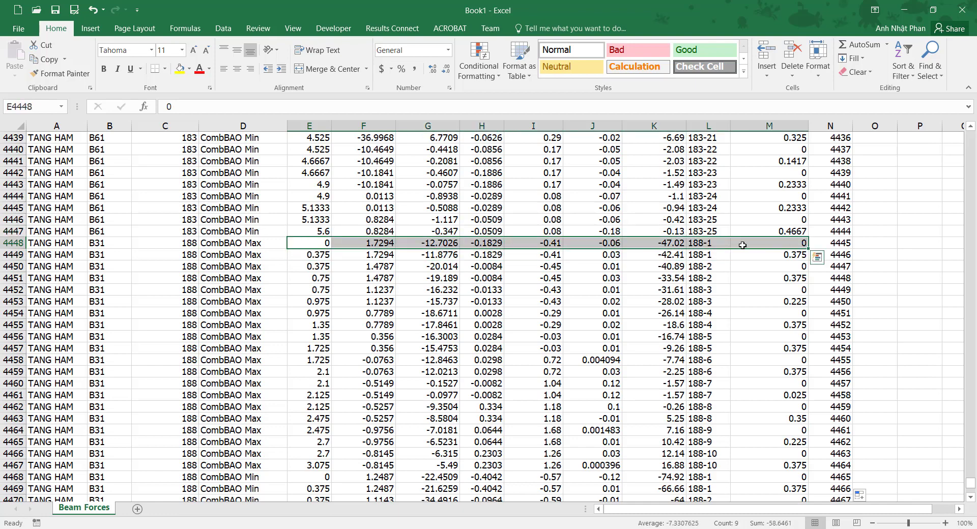
{"action": "right_click", "coordinate": [700, 243]}
{"action": "left_click", "coordinate": [727, 266]}
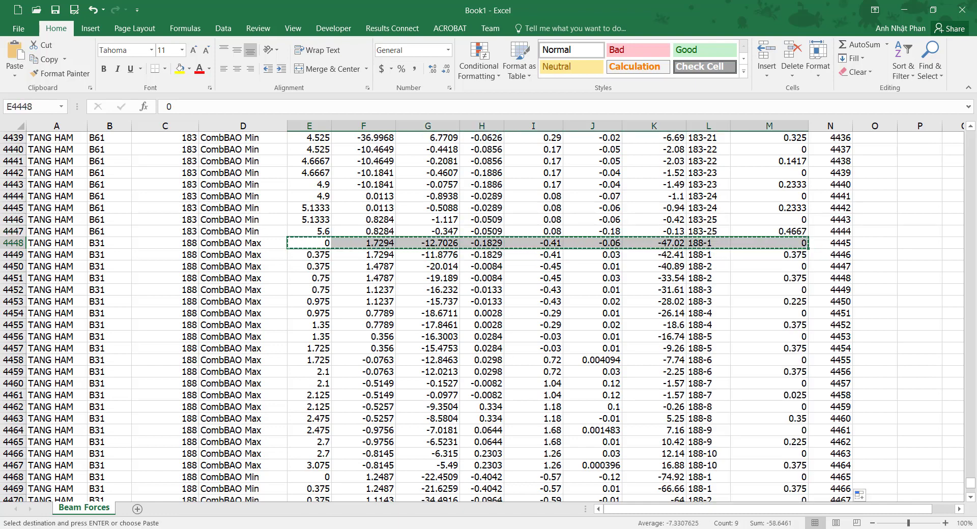
{"action": "left_click", "coordinate": [392, 500]}
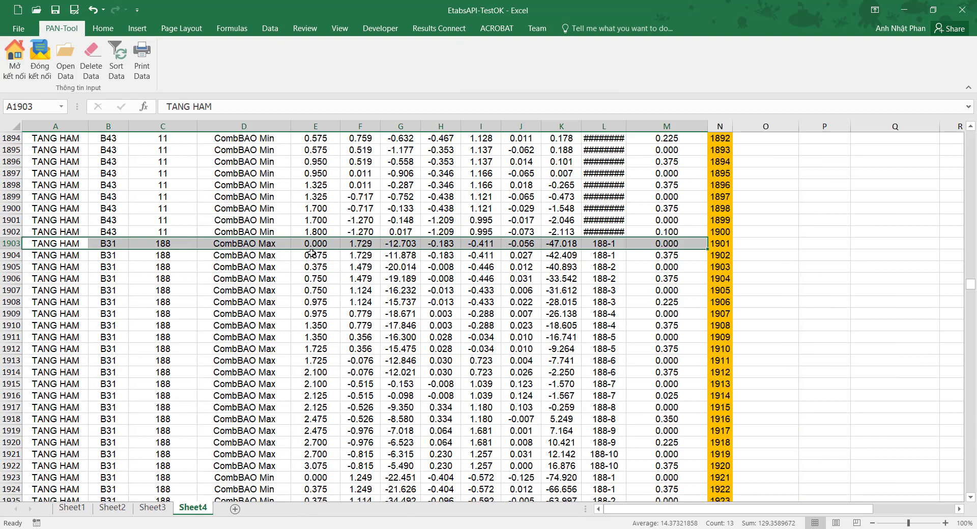
Paste the copied B31 values into O1903 beside the add-in's row
{"action": "left_click", "coordinate": [744, 244]}
{"action": "right_click", "coordinate": [746, 244]}
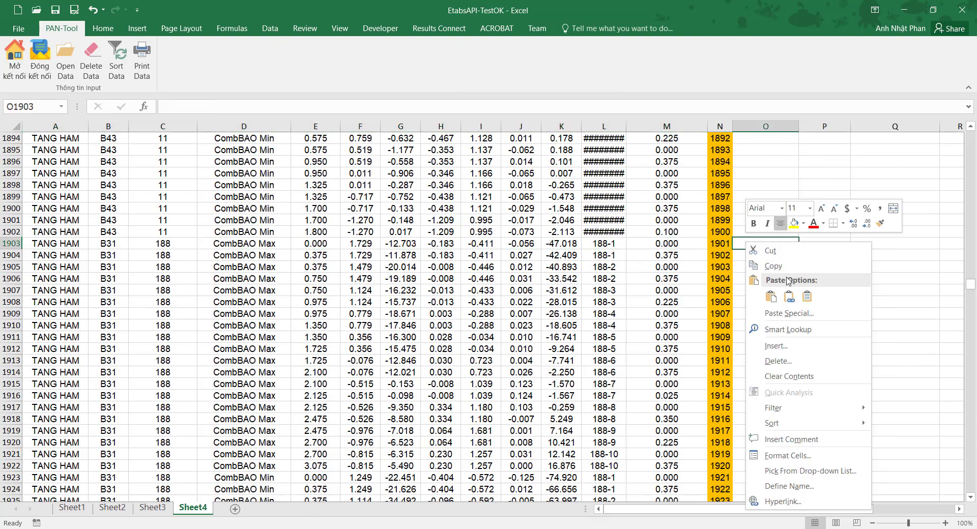
{"action": "left_click", "coordinate": [772, 298]}
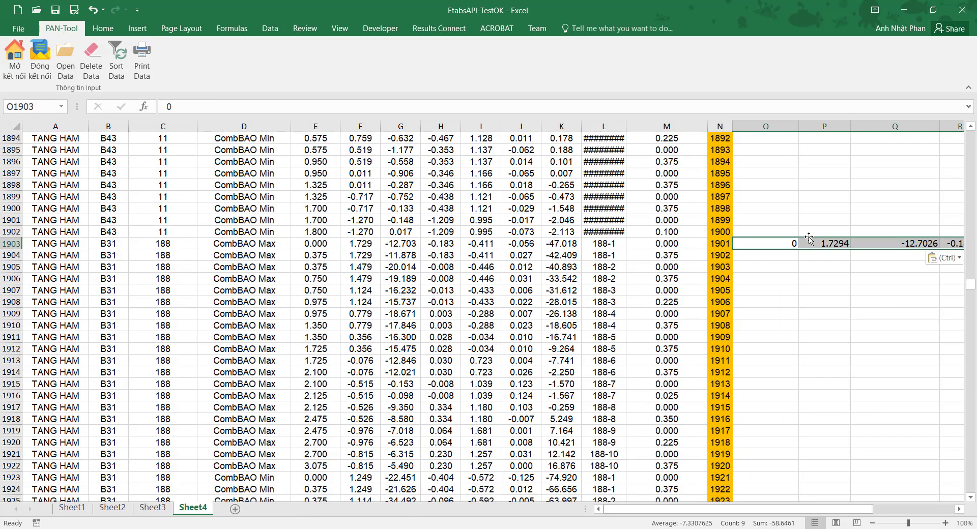
Compare the add-in's station, P, V2, V3 and torsion values against the pasted ETABS values
{"action": "left_click", "coordinate": [326, 246]}
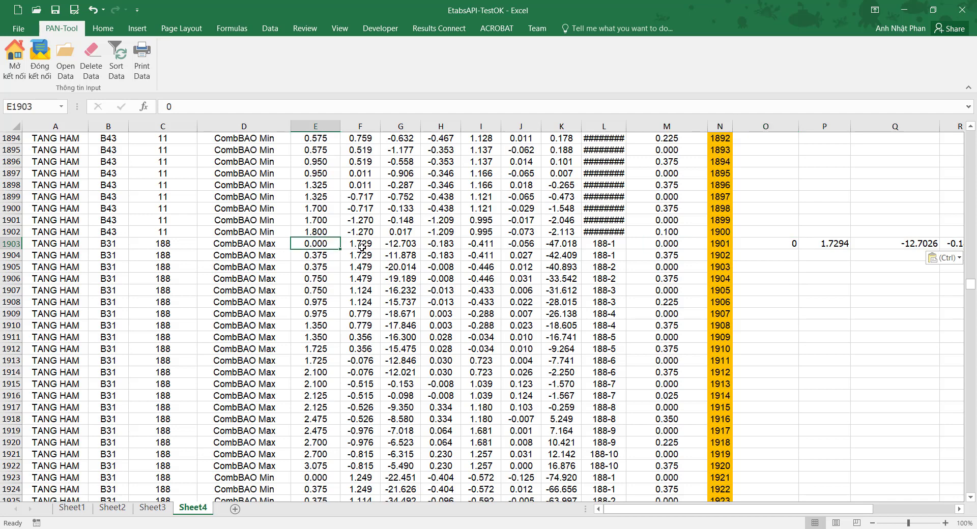
{"action": "left_click", "coordinate": [362, 248]}
{"action": "left_click", "coordinate": [813, 245]}
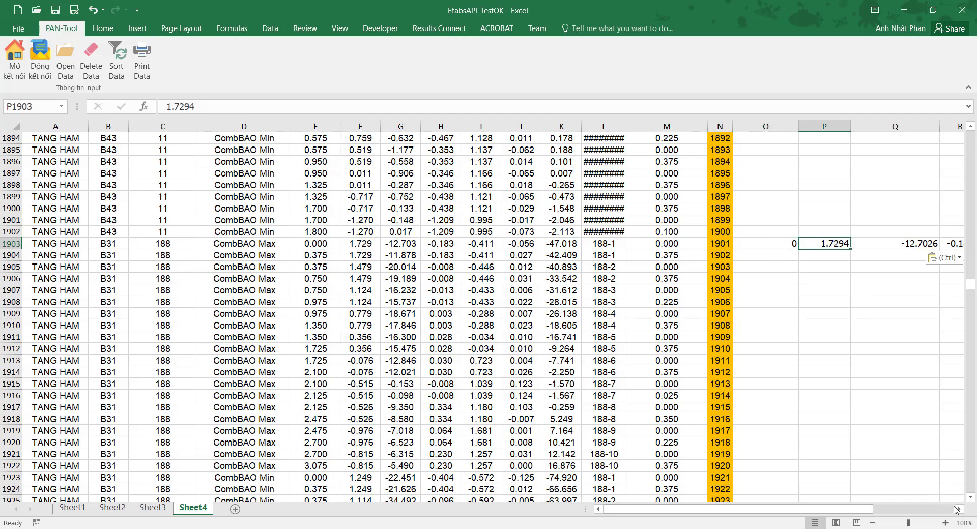
{"action": "left_click", "coordinate": [956, 510]}
{"action": "left_click", "coordinate": [956, 510]}
{"action": "left_click", "coordinate": [825, 244]}
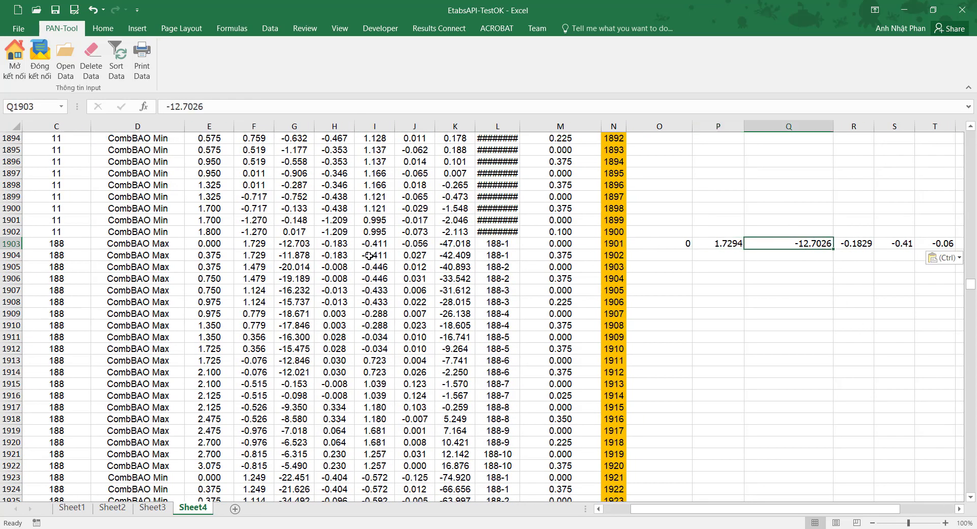
{"action": "left_click", "coordinate": [295, 243]}
{"action": "left_click", "coordinate": [334, 245]}
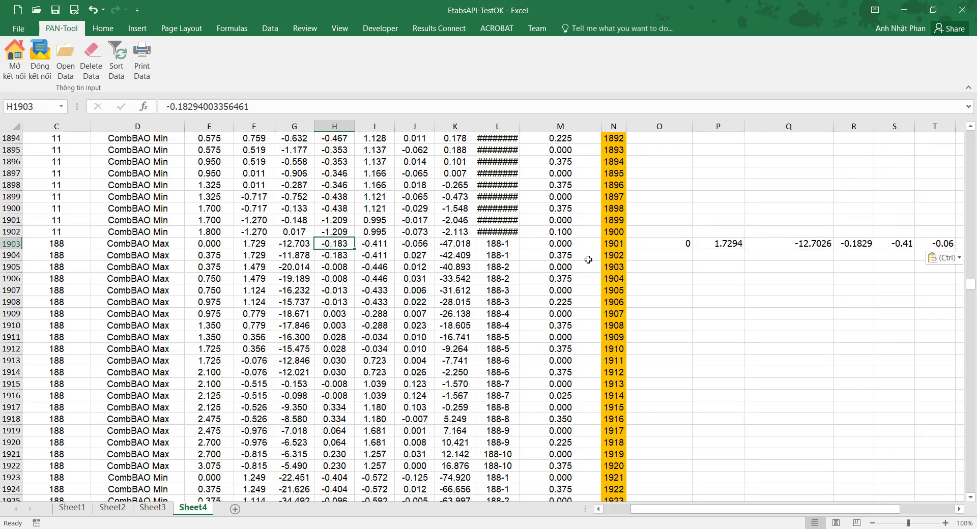
{"action": "left_click", "coordinate": [859, 246]}
{"action": "key", "text": "Right"}
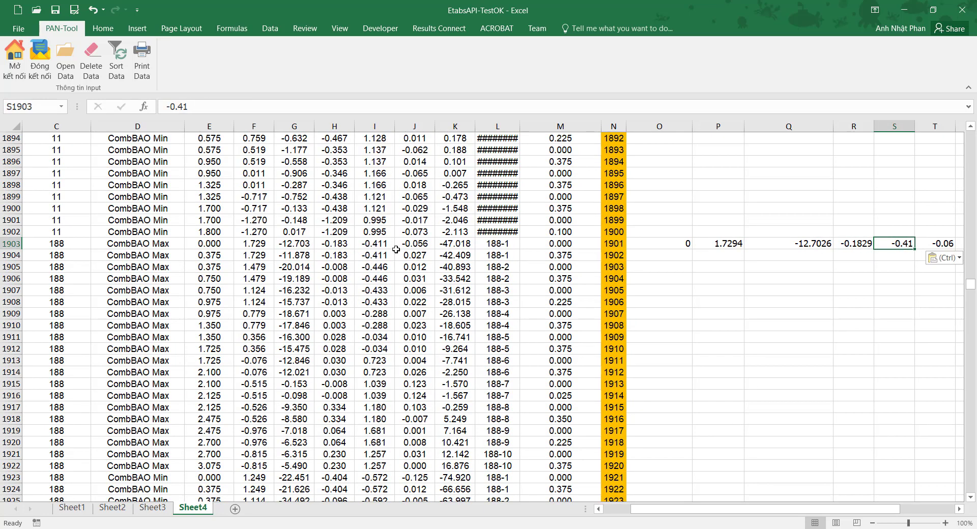
{"action": "left_click", "coordinate": [383, 246]}
{"action": "key", "text": "Right"}
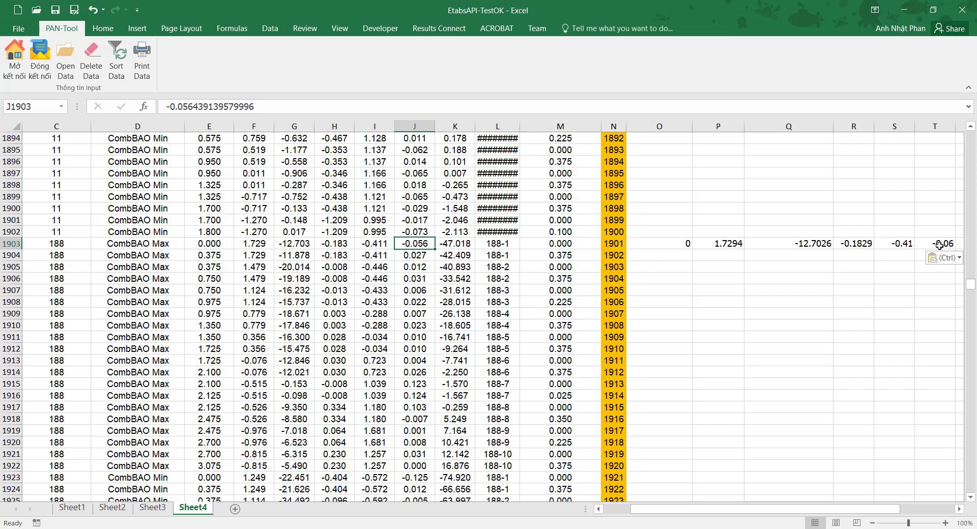
Compare M2, M3, element label 188-1 and element station between add-in and ETABS values
{"action": "left_click", "coordinate": [939, 245]}
{"action": "scroll", "coordinate": [966, 513], "scroll_direction": "right", "scroll_amount": 2}
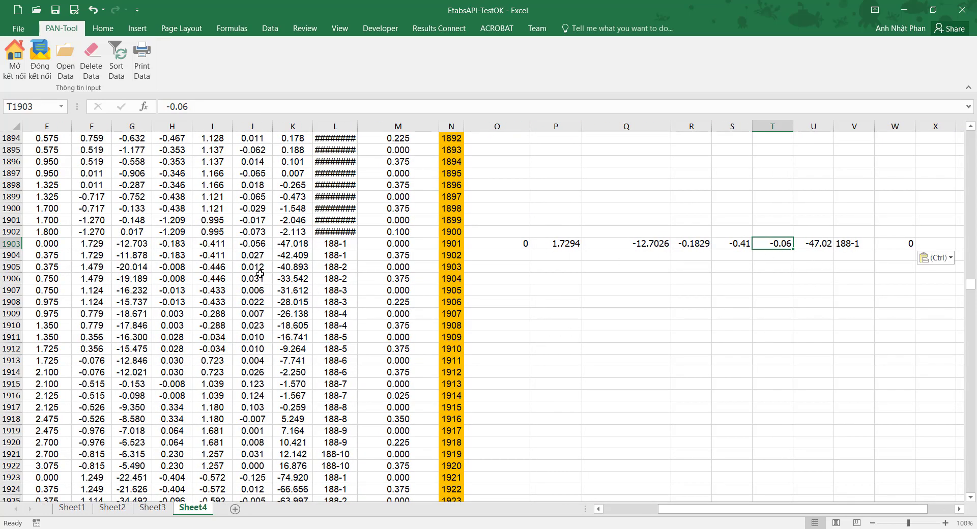
{"action": "left_click", "coordinate": [257, 246]}
{"action": "left_click", "coordinate": [298, 245]}
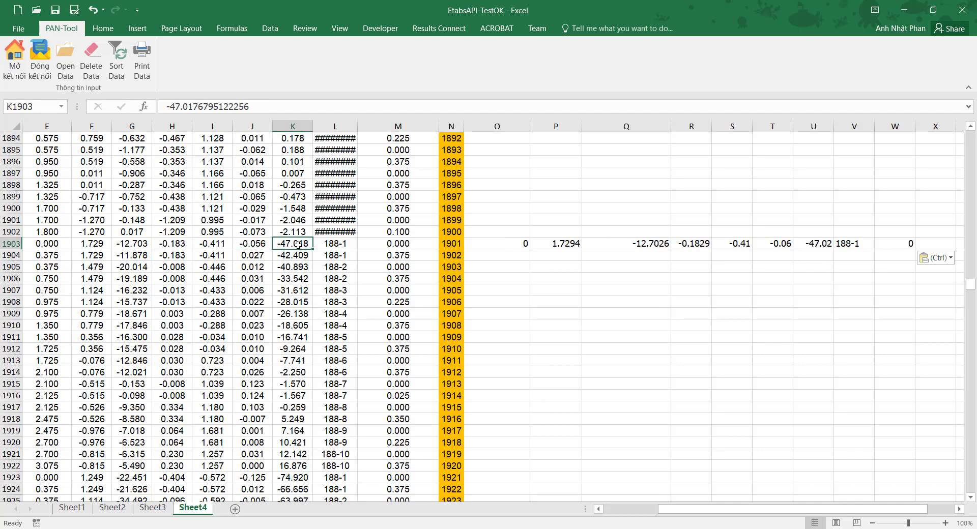
{"action": "left_click", "coordinate": [859, 246]}
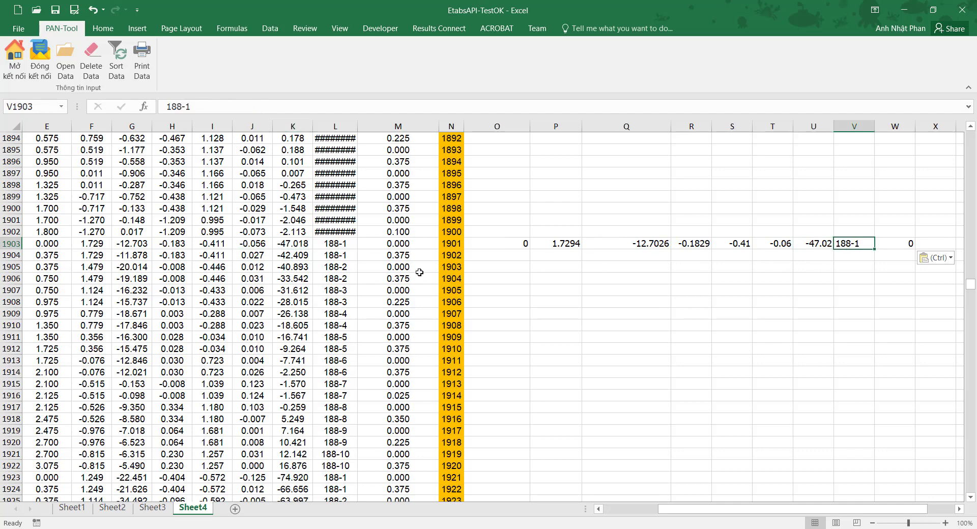
{"action": "left_click", "coordinate": [333, 248]}
{"action": "left_click", "coordinate": [398, 244]}
{"action": "left_click", "coordinate": [896, 244]}
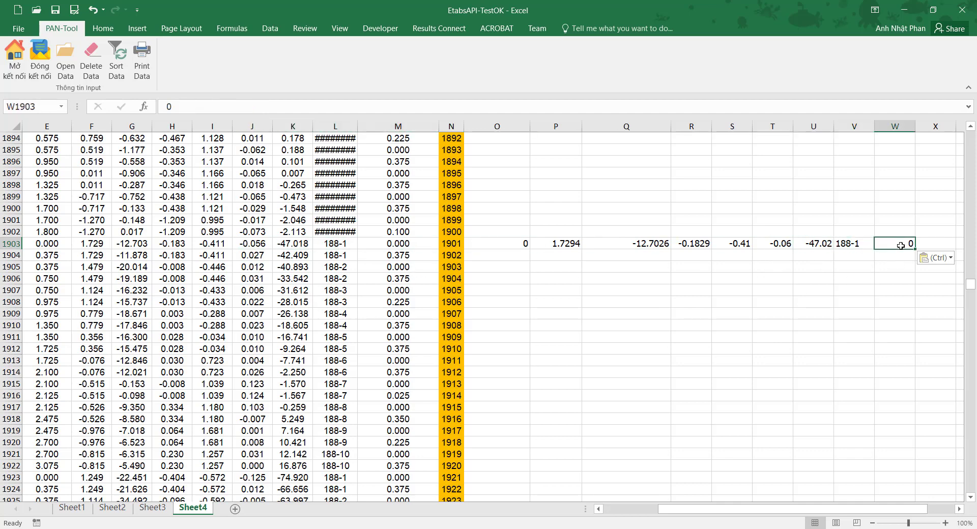
Return to ETABS and close the Beam Forces table
{"action": "left_click_drag", "start_coordinate": [728, 340], "coordinate": [729, 350]}
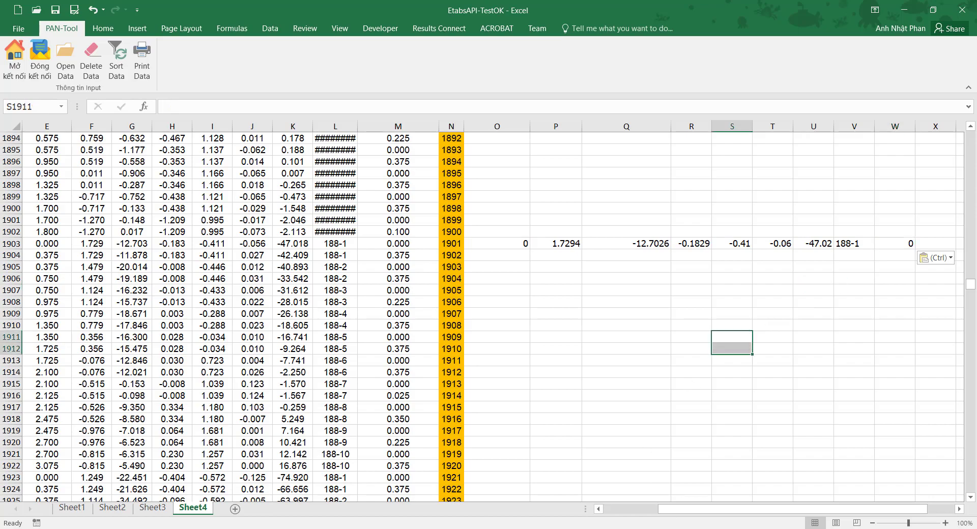
{"action": "key", "text": "alt+Tab"}
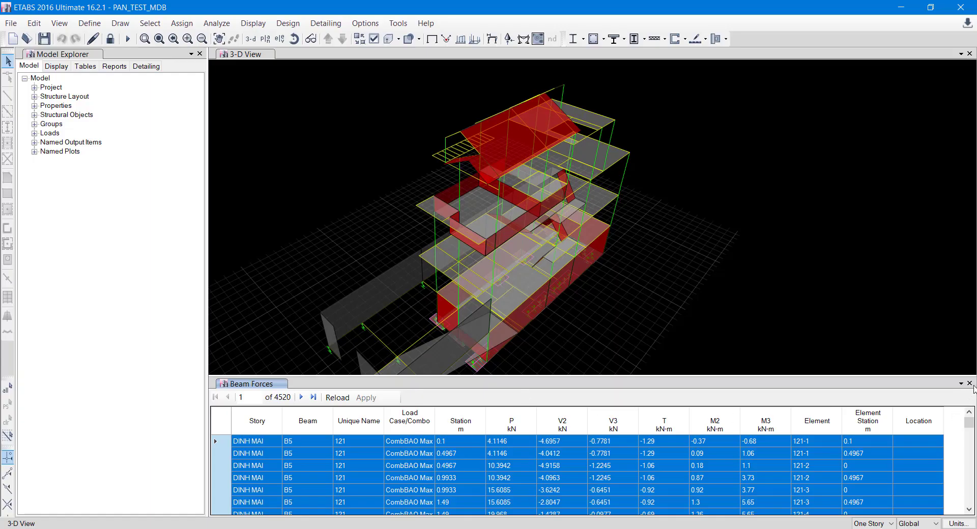
{"action": "left_click", "coordinate": [969, 383]}
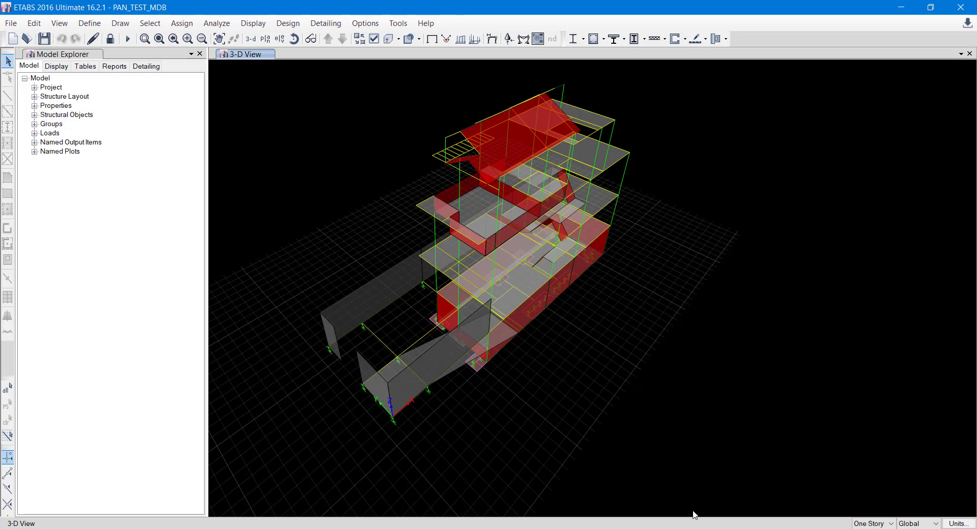